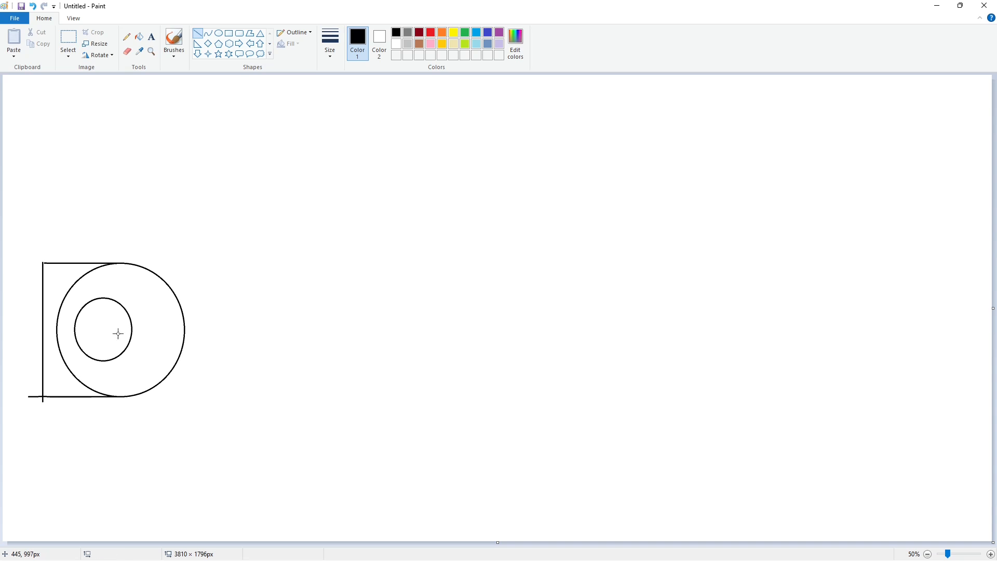
Fill the D shape around its inner circle with black.
{"action": "left_click", "coordinate": [139, 37]}
{"action": "left_click", "coordinate": [67, 279]}
{"action": "left_click", "coordinate": [53, 383]}
{"action": "left_click", "coordinate": [156, 332]}
Try recoloring the D lavender and drawing a vertical line through its inner circle.
{"action": "left_click", "coordinate": [499, 43]}
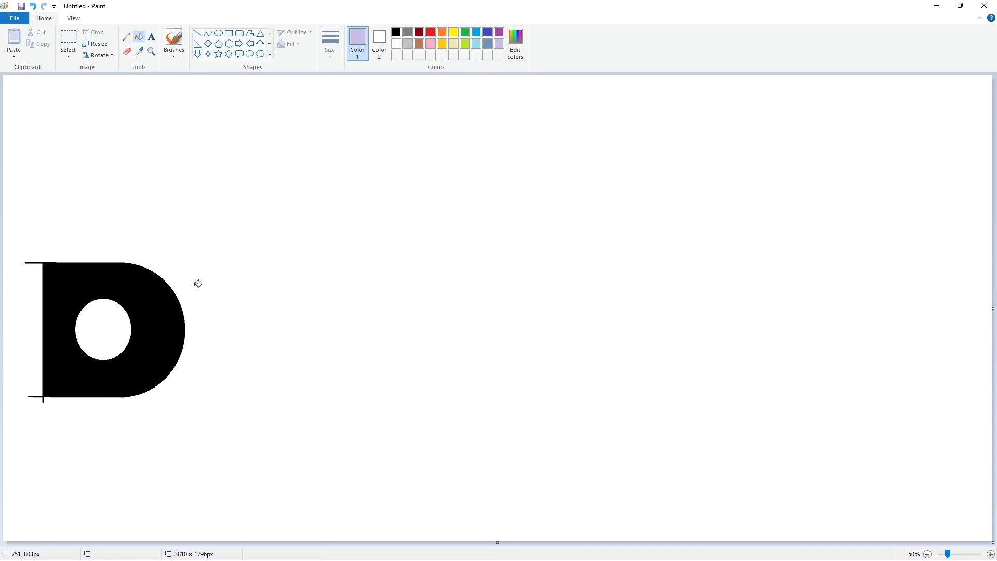
{"action": "left_click", "coordinate": [161, 312]}
{"action": "left_click", "coordinate": [198, 34]}
{"action": "left_click_drag", "start_coordinate": [93, 286], "coordinate": [93, 376]}
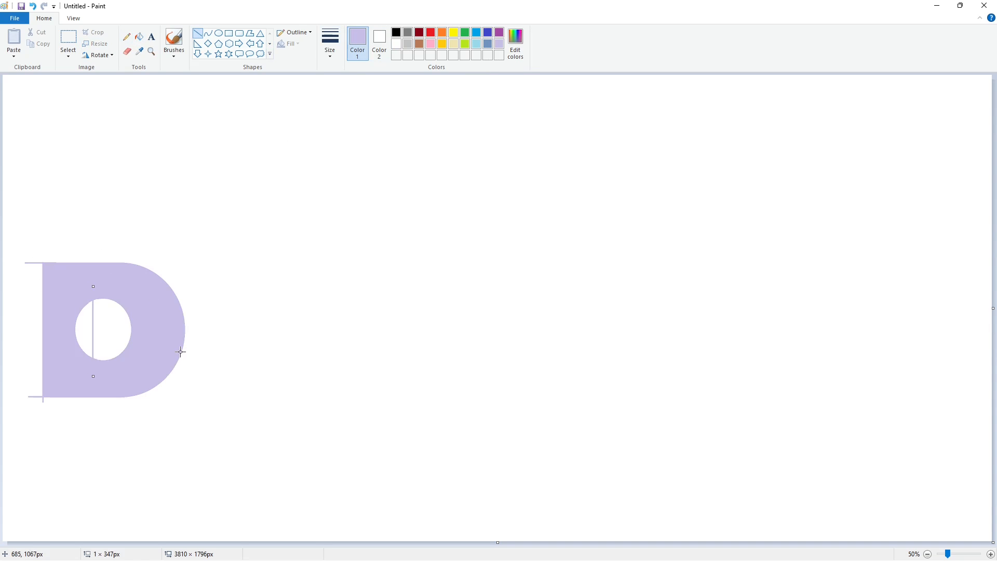
{"action": "key", "text": "ctrl+z"}
{"action": "scroll", "coordinate": [359, 370], "scroll_direction": "up", "scroll_amount": 1}
{"action": "scroll", "coordinate": [358, 370], "scroll_direction": "down", "scroll_amount": 2}
{"action": "left_click", "coordinate": [140, 37]}
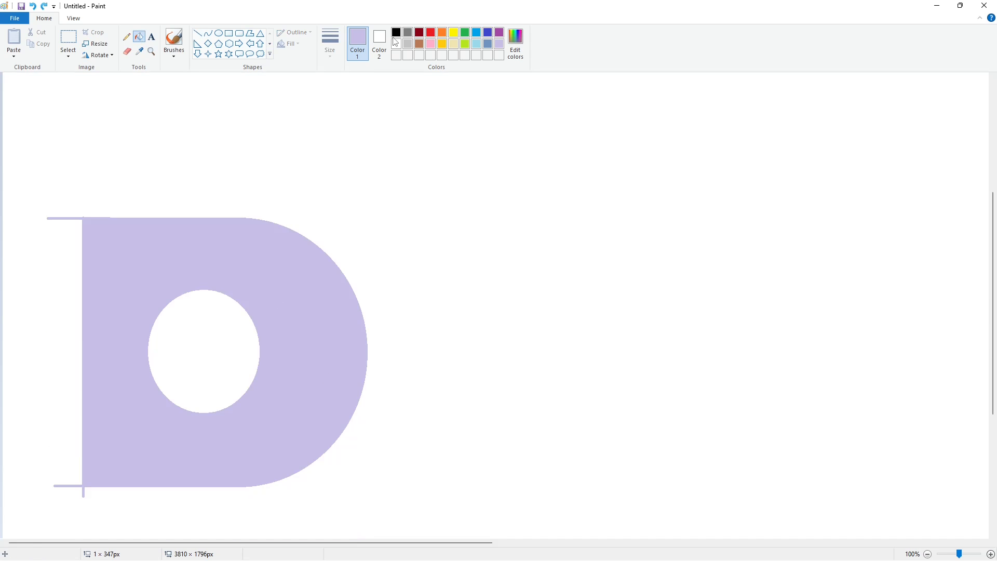
{"action": "key", "text": "ctrl+z"}
Draw white lines squaring the inner circle's left half: a top line about 108 px long, a bottom line and a vertical line about 227 px tall.
{"action": "left_click", "coordinate": [198, 33]}
{"action": "left_click", "coordinate": [397, 43]}
{"action": "left_click_drag", "start_coordinate": [208, 289], "coordinate": [150, 290]}
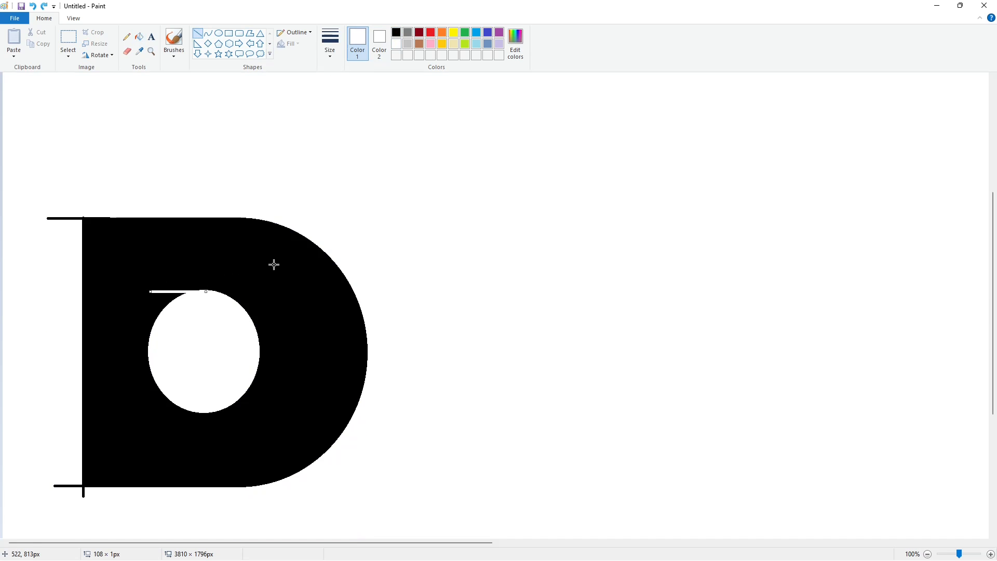
{"action": "left_click_drag", "start_coordinate": [203, 410], "coordinate": [121, 410]}
{"action": "left_click_drag", "start_coordinate": [153, 292], "coordinate": [147, 410]}
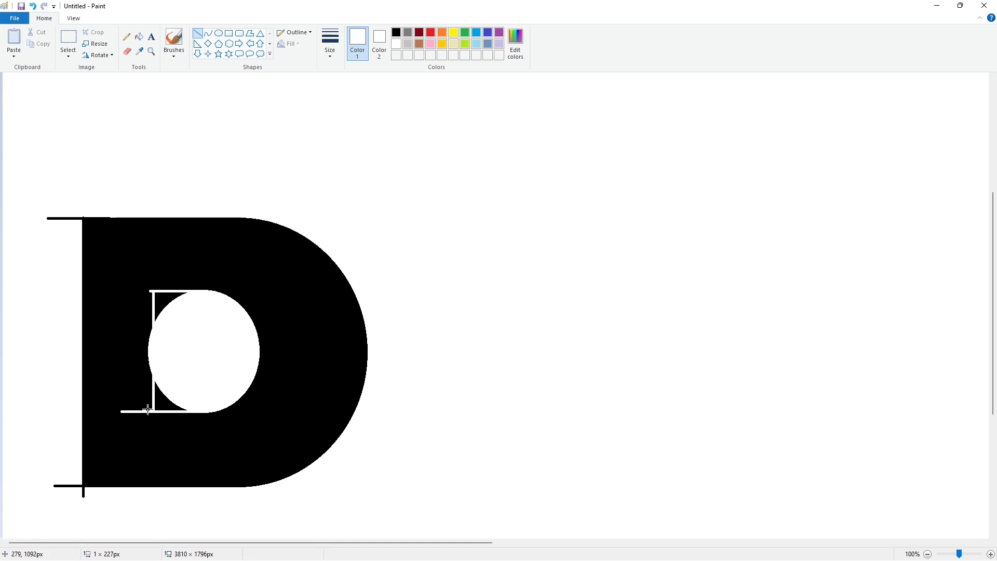
Fill the black corners enclosed between the inner circle and the white lines with white.
{"action": "left_click", "coordinate": [140, 39]}
{"action": "left_click", "coordinate": [162, 300]}
{"action": "left_click", "coordinate": [162, 401]}
{"action": "left_click", "coordinate": [927, 553]}
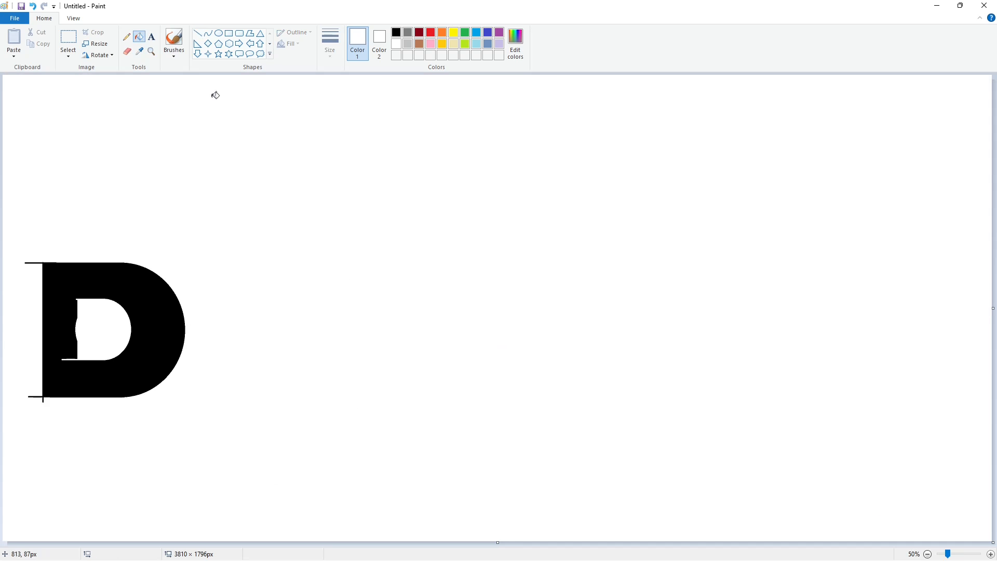
Draw a black vertical line about 375 px tall through the D's opening and fill the white area left of it with black.
{"action": "left_click", "coordinate": [198, 33]}
{"action": "left_click", "coordinate": [397, 32]}
{"action": "left_click_drag", "start_coordinate": [88, 285], "coordinate": [89, 382]}
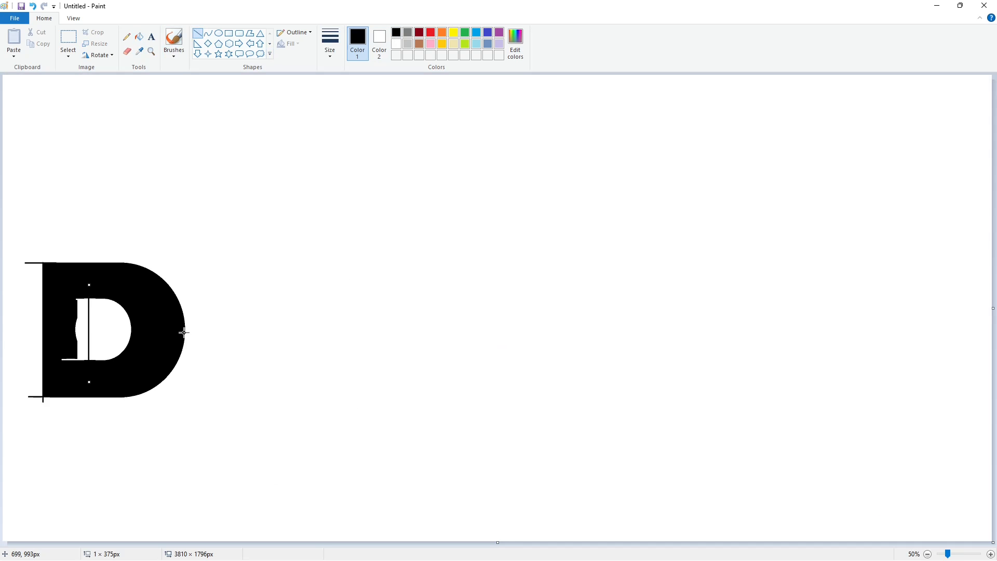
{"action": "left_click", "coordinate": [139, 38]}
{"action": "left_click", "coordinate": [82, 329]}
Try recoloring the D lavender, then undo the fill with white kept for line drawing.
{"action": "left_click", "coordinate": [499, 44]}
{"action": "left_click", "coordinate": [152, 337]}
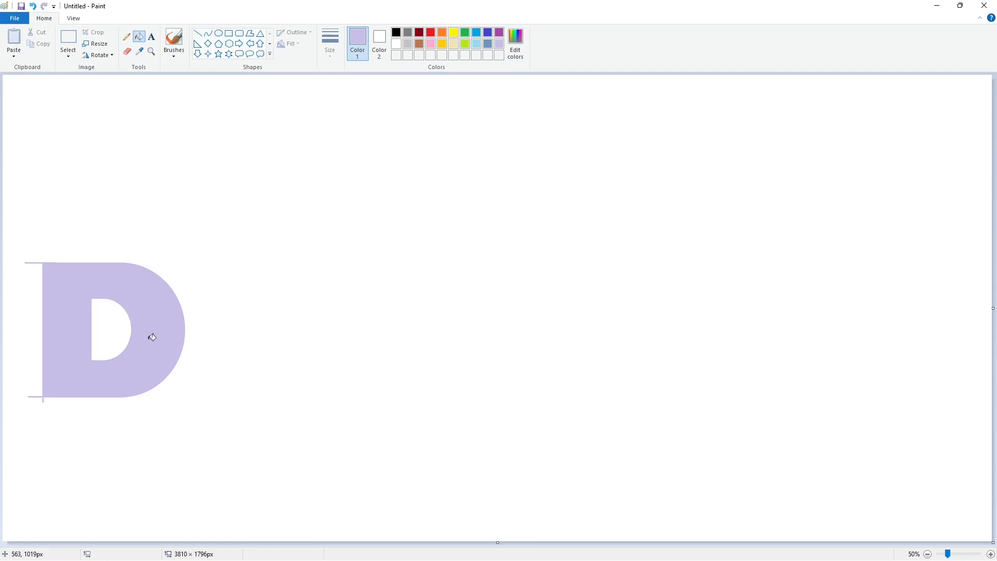
{"action": "left_click", "coordinate": [198, 33]}
{"action": "left_click", "coordinate": [397, 44]}
{"action": "left_click", "coordinate": [990, 555]}
{"action": "scroll", "coordinate": [312, 259], "scroll_direction": "down", "scroll_amount": 3}
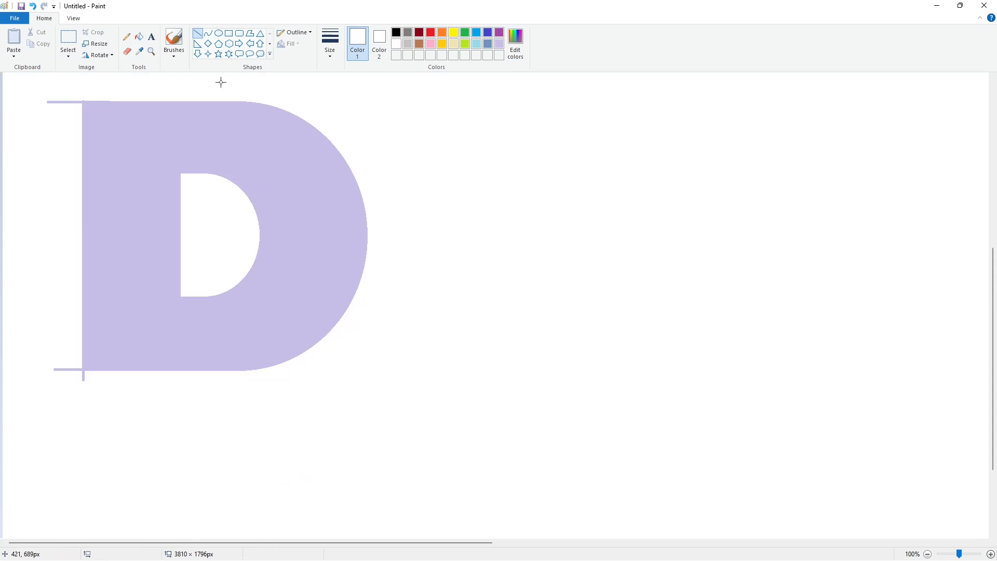
{"action": "left_click", "coordinate": [139, 36]}
{"action": "key", "text": "ctrl+z"}
Separate the stray line ends at the D's left corners with white lines and fill the leftover pieces with white.
{"action": "scroll", "coordinate": [311, 208], "scroll_direction": "up", "scroll_amount": 1}
{"action": "left_click", "coordinate": [198, 33]}
{"action": "mouse_move", "coordinate": [49, 217]}
{"action": "left_mouse_down"}
{"action": "mouse_move", "coordinate": [123, 216]}
{"action": "mouse_move", "coordinate": [84, 506]}
{"action": "mouse_move", "coordinate": [99, 491]}
{"action": "left_mouse_up"}
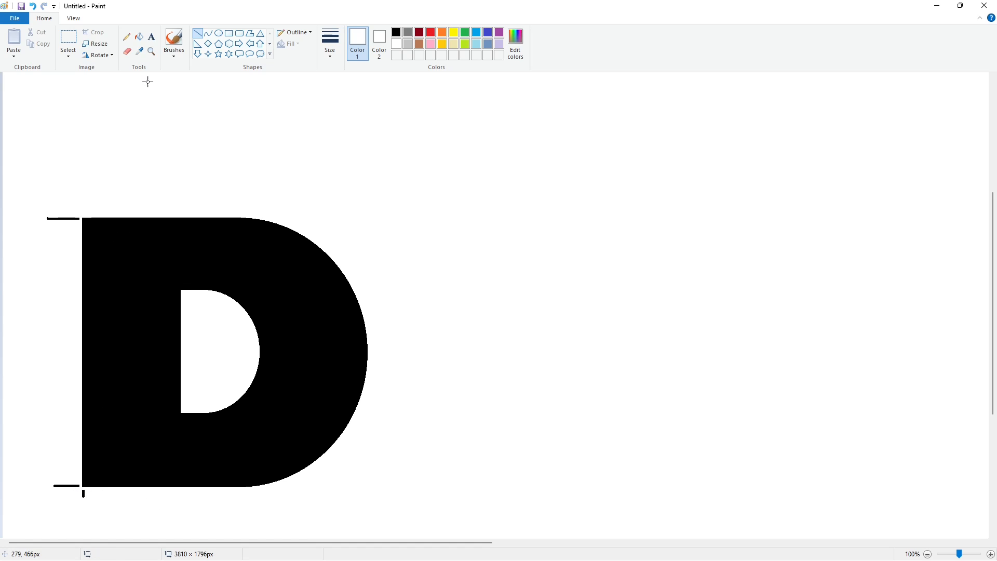
{"action": "left_click", "coordinate": [139, 37]}
{"action": "left_click", "coordinate": [75, 219]}
{"action": "scroll", "coordinate": [741, 432], "scroll_direction": "down", "scroll_amount": 1}
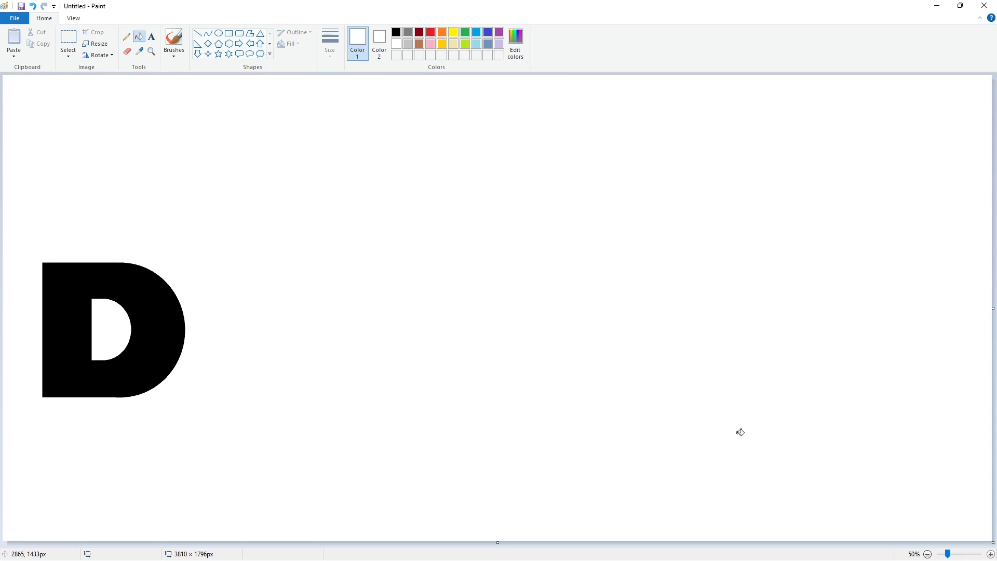
Draw a slanted black line right of the D as the A's left edge, undoing any surplus line.
{"action": "left_click", "coordinate": [198, 33]}
{"action": "left_click", "coordinate": [396, 32]}
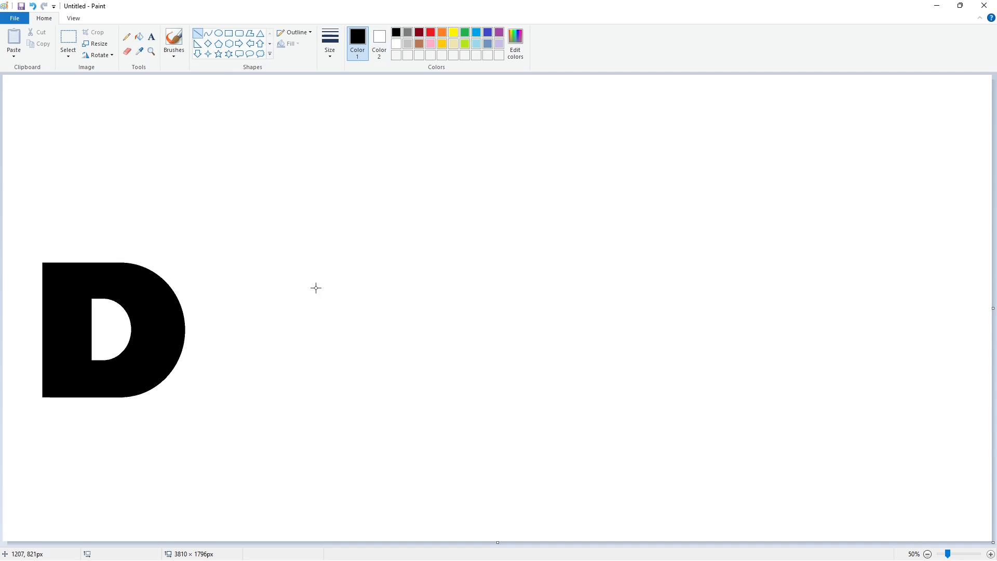
{"action": "left_click_drag", "start_coordinate": [305, 248], "coordinate": [247, 411]}
{"action": "left_click_drag", "start_coordinate": [308, 246], "coordinate": [312, 236]}
{"action": "left_click", "coordinate": [372, 250]}
{"action": "left_click_drag", "start_coordinate": [349, 205], "coordinate": [225, 465]}
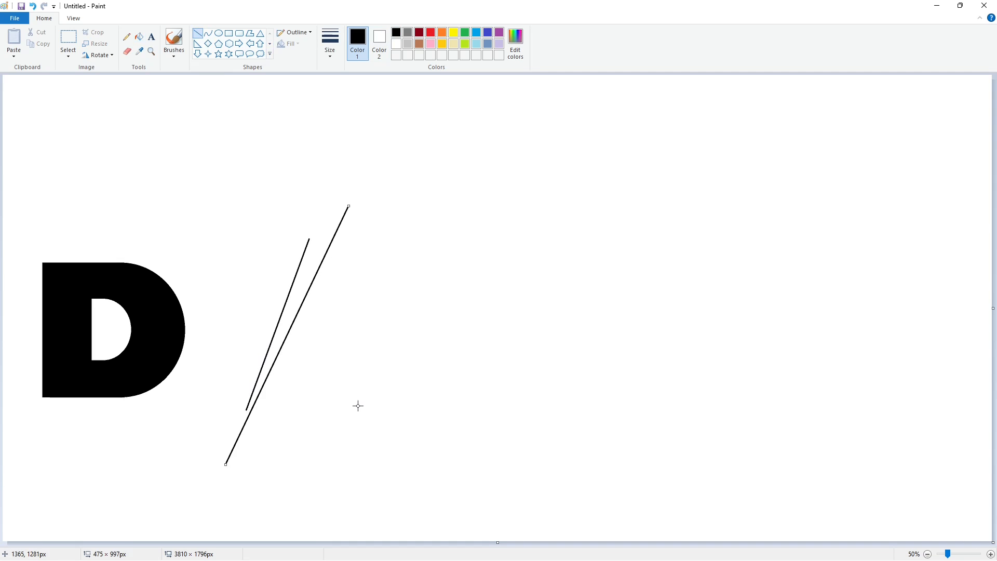
{"action": "key", "text": "ctrl+z"}
Copy the slanted line, flip the pasted copy horizontally, make its selection transparent and place it as the A's right edge.
{"action": "left_click", "coordinate": [68, 39]}
{"action": "left_click_drag", "start_coordinate": [344, 203], "coordinate": [210, 465]}
{"action": "key", "text": "ctrl+c"}
{"action": "key", "text": "ctrl+v"}
{"action": "left_click", "coordinate": [98, 55]}
{"action": "left_click", "coordinate": [104, 115]}
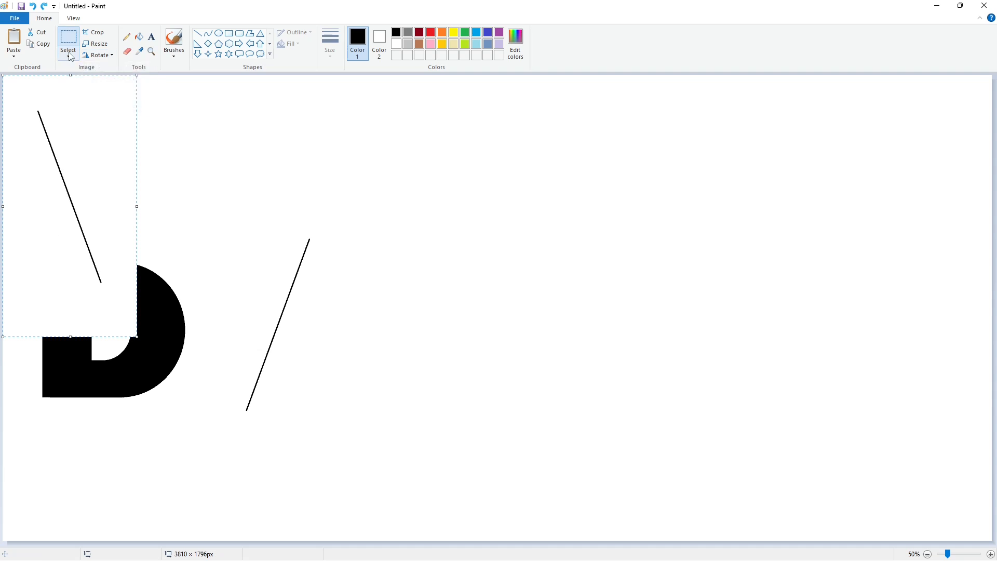
{"action": "left_click", "coordinate": [68, 55]}
{"action": "left_click", "coordinate": [94, 155]}
{"action": "left_click_drag", "start_coordinate": [53, 160], "coordinate": [373, 297]}
{"action": "left_click", "coordinate": [508, 318]}
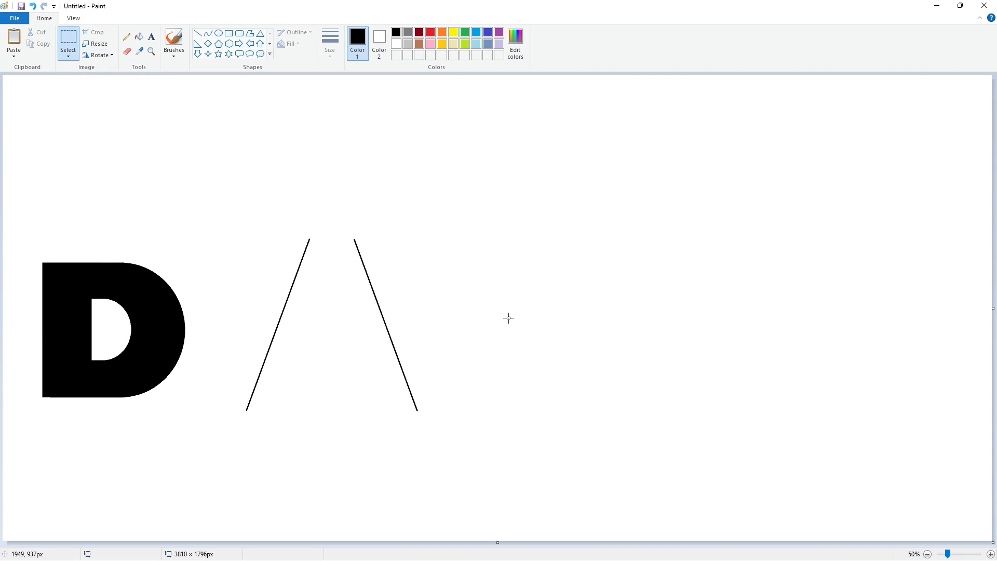
{"action": "key", "text": "ctrl+v"}
{"action": "left_click_drag", "start_coordinate": [104, 183], "coordinate": [345, 336]}
{"action": "key", "text": "ctrl+z"}
Draw the A's inner inverted V and a horizontal baseline about 1431 px long, level with the D's bottom edge.
{"action": "left_click", "coordinate": [197, 33]}
{"action": "mouse_move", "coordinate": [332, 295]}
{"action": "left_mouse_down"}
{"action": "mouse_move", "coordinate": [295, 422]}
{"action": "mouse_move", "coordinate": [363, 416]}
{"action": "mouse_move", "coordinate": [366, 428]}
{"action": "left_mouse_up"}
{"action": "left_click_drag", "start_coordinate": [88, 396], "coordinate": [461, 396]}
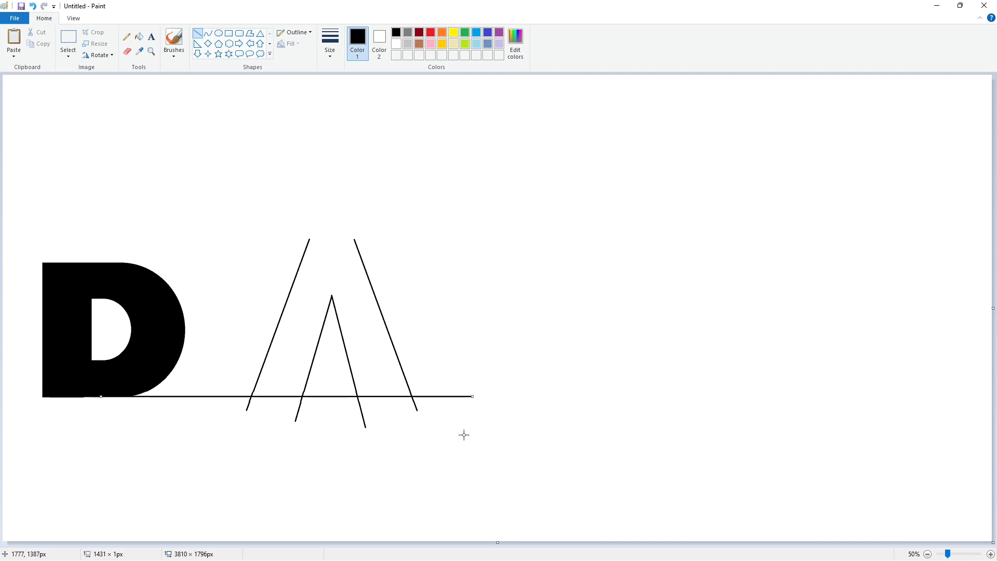
{"action": "key", "text": "Right"}
{"action": "key", "text": "Right"}
{"action": "key", "text": "Right"}
{"action": "key", "text": "Right"}
{"action": "key", "text": "Right"}
{"action": "key", "text": "Right"}
{"action": "key", "text": "Right"}
{"action": "left_click", "coordinate": [465, 435]}
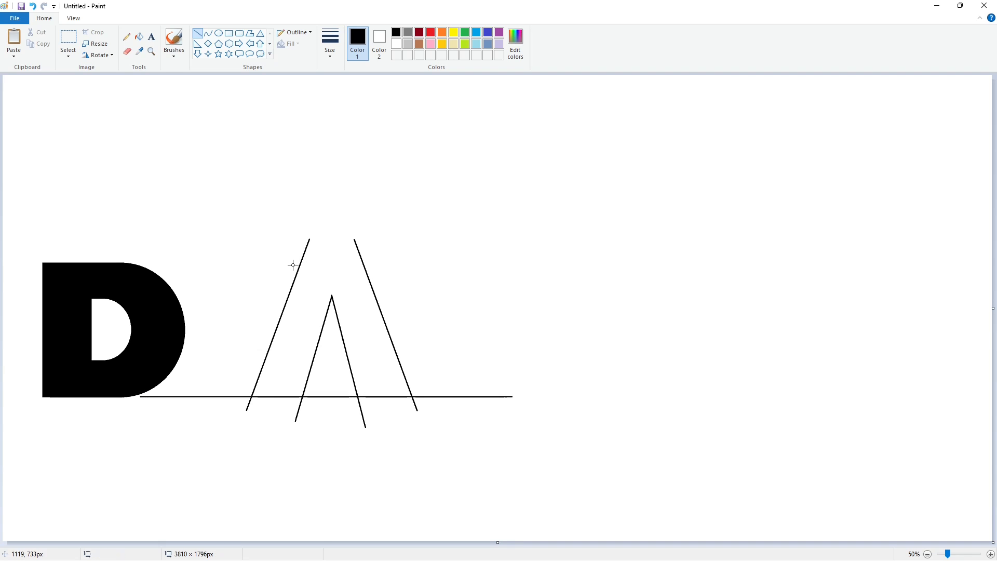
Draw a horizontal top edge for the A level with the D's top, and two horizontal lines for its crossbar.
{"action": "left_click_drag", "start_coordinate": [293, 264], "coordinate": [369, 265]}
{"action": "key", "text": "Up"}
{"action": "key", "text": "Up"}
{"action": "left_click", "coordinate": [432, 311]}
{"action": "left_click_drag", "start_coordinate": [309, 345], "coordinate": [365, 345]}
{"action": "left_click", "coordinate": [461, 351]}
{"action": "left_click_drag", "start_coordinate": [305, 374], "coordinate": [376, 374]}
Fill the A's body and crossbar with black.
{"action": "left_click", "coordinate": [139, 37]}
{"action": "left_click", "coordinate": [291, 333]}
{"action": "left_click", "coordinate": [331, 359]}
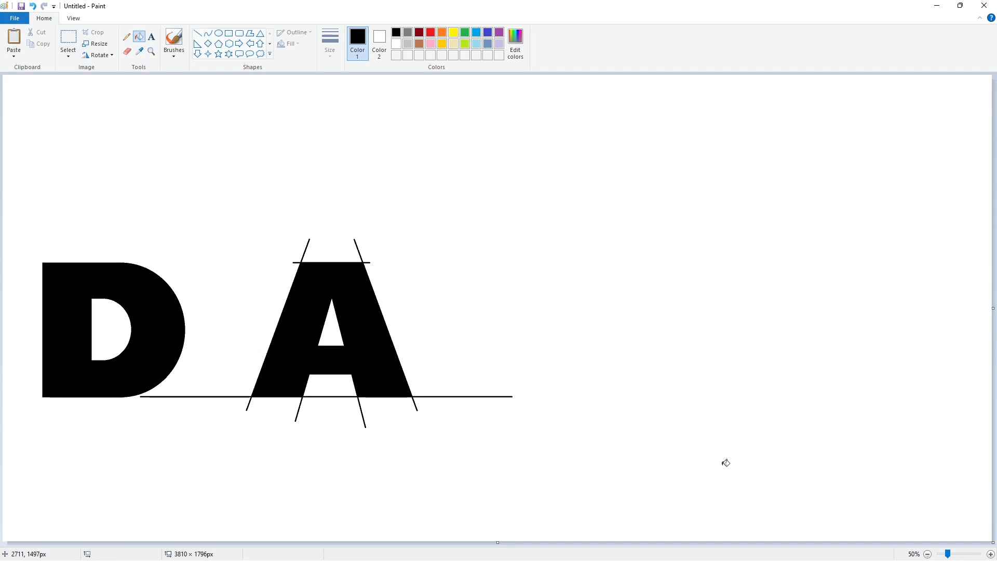
Separate the slanted line ends above the A's top edge and below its baseline with horizontal white lines.
{"action": "left_click", "coordinate": [990, 554]}
{"action": "left_click_drag", "start_coordinate": [443, 543], "coordinate": [551, 543]}
{"action": "left_click", "coordinate": [198, 34]}
{"action": "left_click", "coordinate": [397, 44]}
{"action": "left_click_drag", "start_coordinate": [362, 447], "coordinate": [492, 448]}
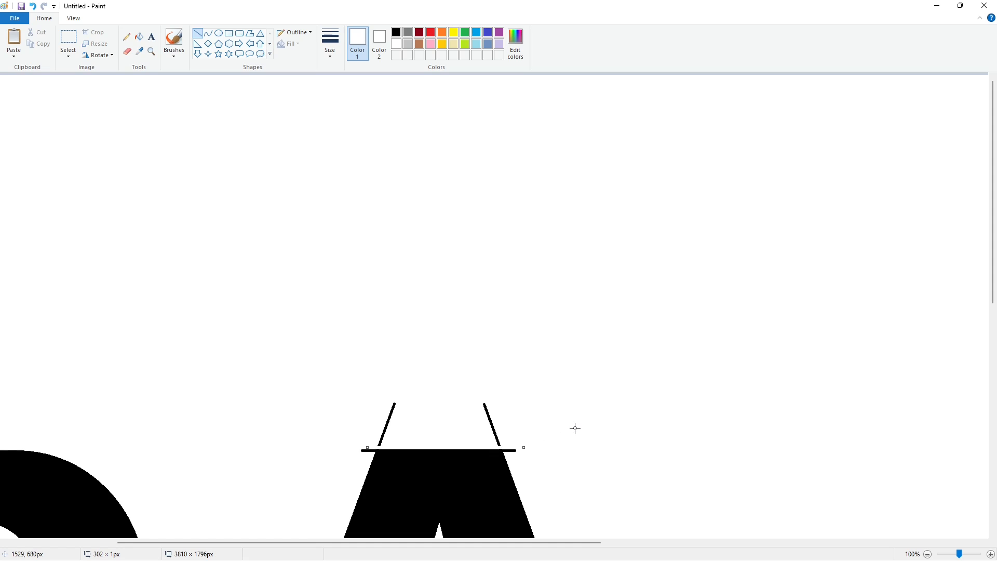
{"action": "scroll", "coordinate": [265, 378], "scroll_direction": "down", "scroll_amount": 5}
Fill the detached slanted line ends below and above the A with white.
{"action": "left_click", "coordinate": [139, 36]}
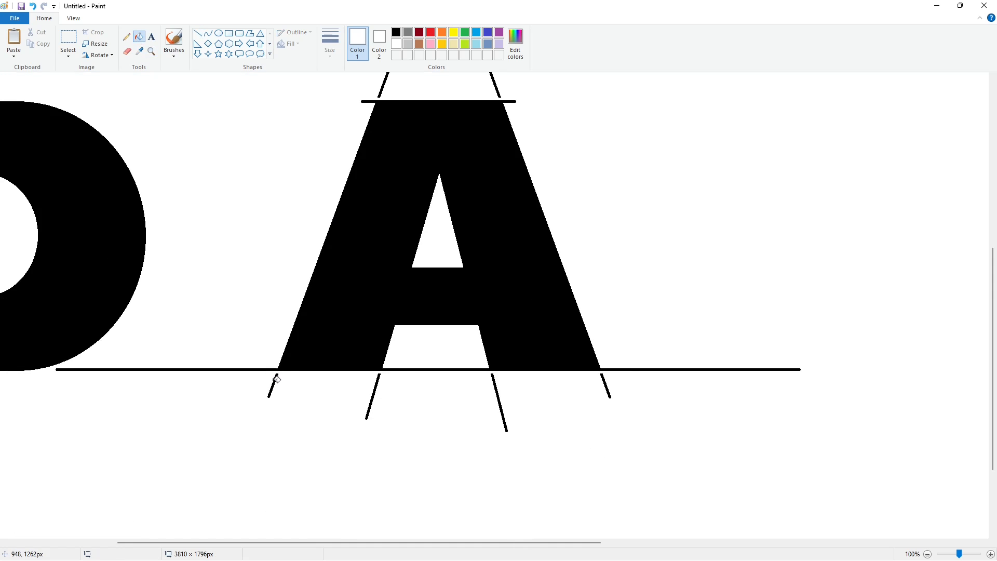
{"action": "left_click", "coordinate": [376, 390]}
{"action": "left_click", "coordinate": [496, 393]}
{"action": "left_click", "coordinate": [606, 385]}
{"action": "scroll", "coordinate": [607, 386], "scroll_direction": "up", "scroll_amount": 2}
{"action": "left_click", "coordinate": [497, 203]}
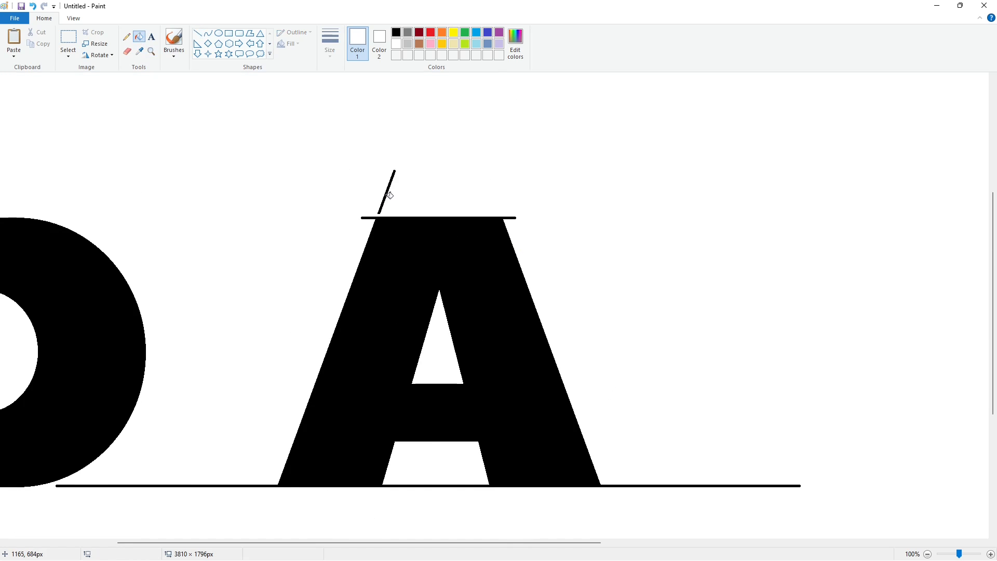
{"action": "left_click", "coordinate": [388, 194]}
Cut the horizontal line ends from the A's top corners and feet with white strokes along its slanted edges.
{"action": "left_click", "coordinate": [198, 33]}
{"action": "left_click_drag", "start_coordinate": [363, 233], "coordinate": [383, 196]}
{"action": "left_click_drag", "start_coordinate": [514, 233], "coordinate": [494, 197]}
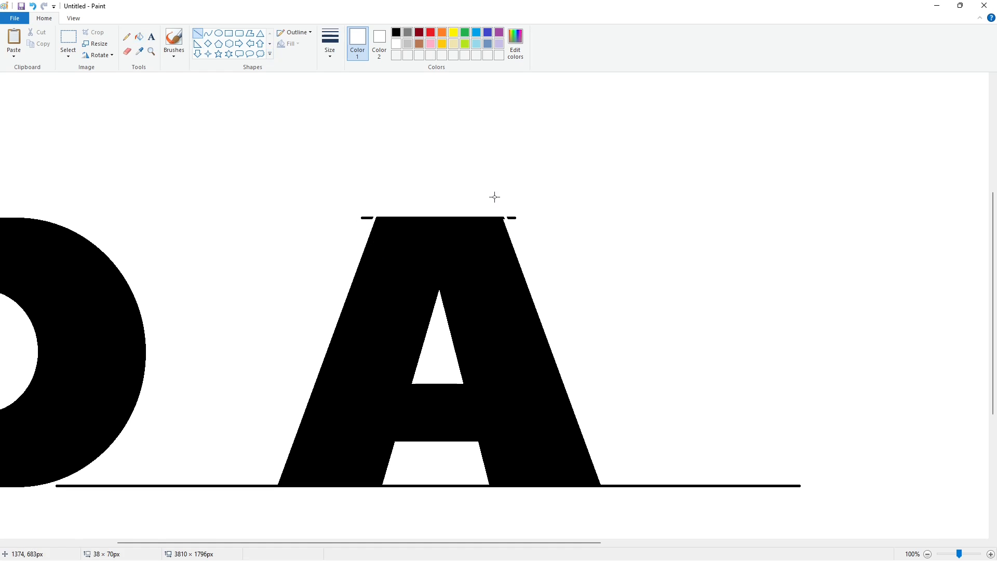
{"action": "left_click", "coordinate": [600, 217]}
{"action": "scroll", "coordinate": [599, 307], "scroll_direction": "down", "scroll_amount": 2}
{"action": "left_click", "coordinate": [502, 355]}
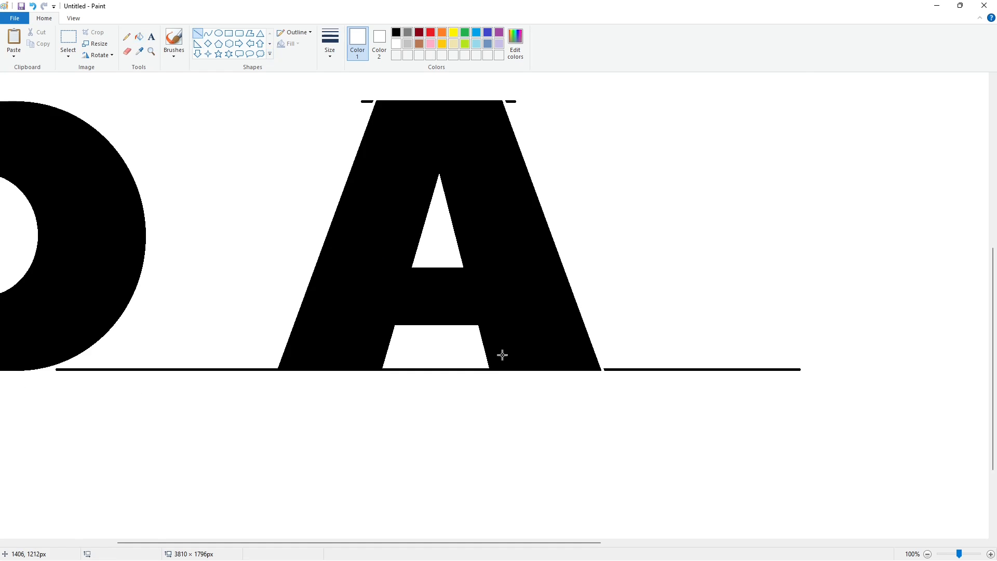
{"action": "left_click_drag", "start_coordinate": [484, 364], "coordinate": [486, 363]}
{"action": "left_click", "coordinate": [421, 374]}
{"action": "left_click_drag", "start_coordinate": [388, 360], "coordinate": [373, 396]}
Fill the leftover baseline segments and the line ends beside the A's top with white.
{"action": "left_click", "coordinate": [139, 36]}
{"action": "left_click", "coordinate": [205, 369]}
{"action": "left_click", "coordinate": [415, 370]}
{"action": "left_click", "coordinate": [621, 370]}
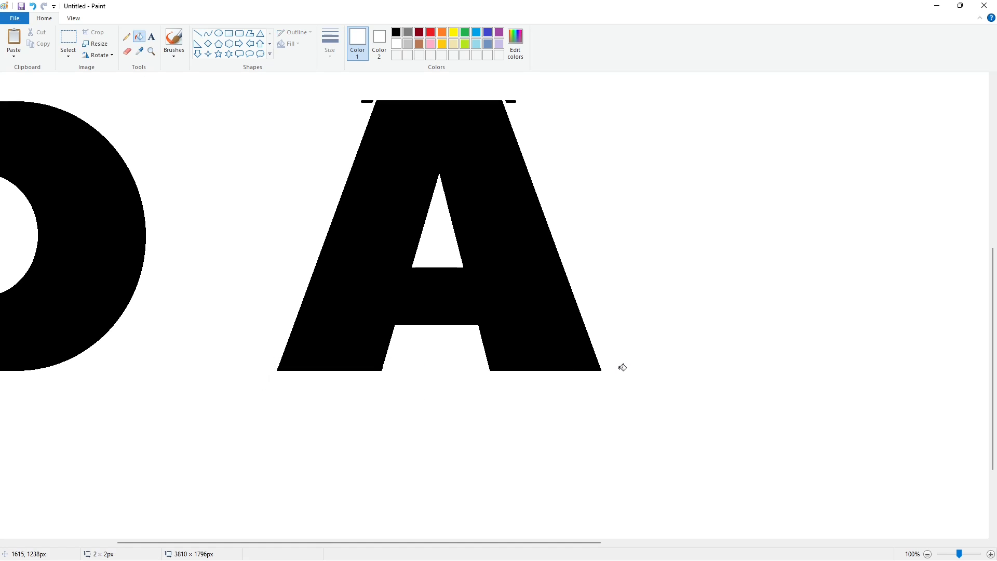
{"action": "scroll", "coordinate": [622, 368], "scroll_direction": "up", "scroll_amount": 4}
{"action": "left_click", "coordinate": [928, 554]}
Draw two black curves between the D and A as the lower and upper outer outline of a lowercase e.
{"action": "left_click", "coordinate": [209, 32]}
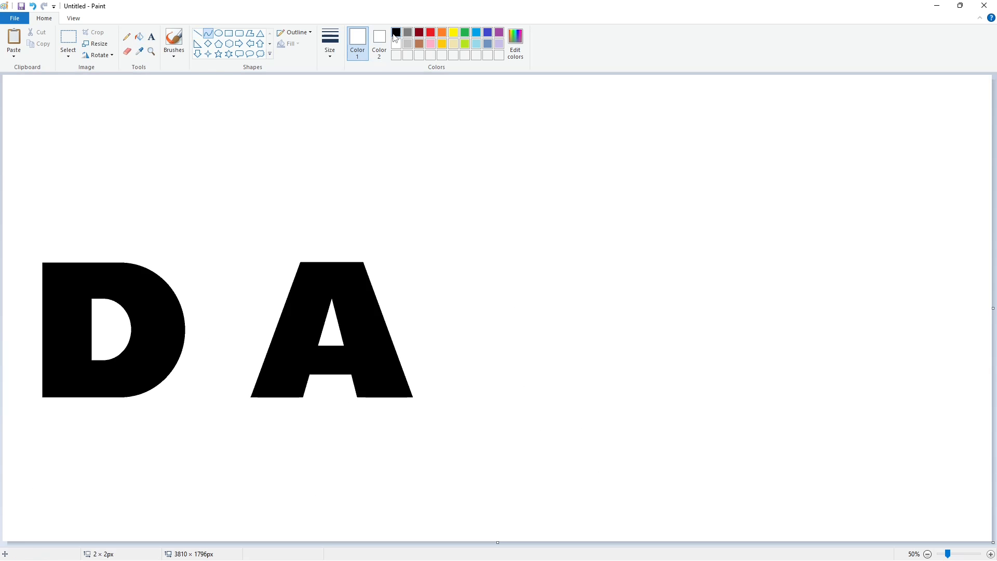
{"action": "left_click", "coordinate": [396, 32]}
{"action": "left_click_drag", "start_coordinate": [185, 341], "coordinate": [265, 359]}
{"action": "mouse_move", "coordinate": [224, 357]}
{"action": "left_mouse_down"}
{"action": "mouse_move", "coordinate": [200, 362]}
{"action": "mouse_move", "coordinate": [234, 371]}
{"action": "left_mouse_up"}
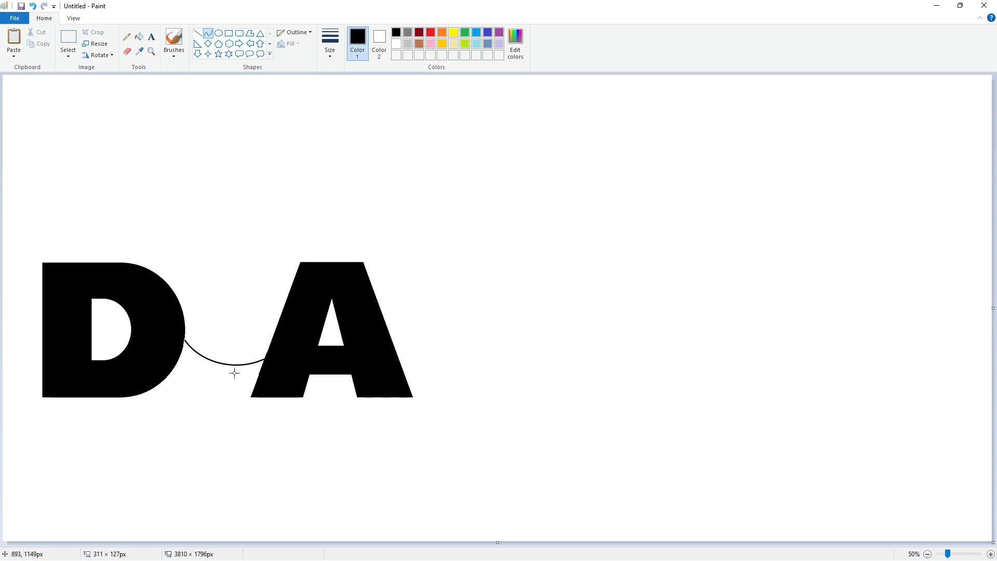
{"action": "left_click", "coordinate": [348, 372]}
{"action": "left_click_drag", "start_coordinate": [177, 294], "coordinate": [285, 245]}
Close the e's right side with straight lines under its crossbar and draw the inner curve of its lower opening.
{"action": "left_click", "coordinate": [197, 33]}
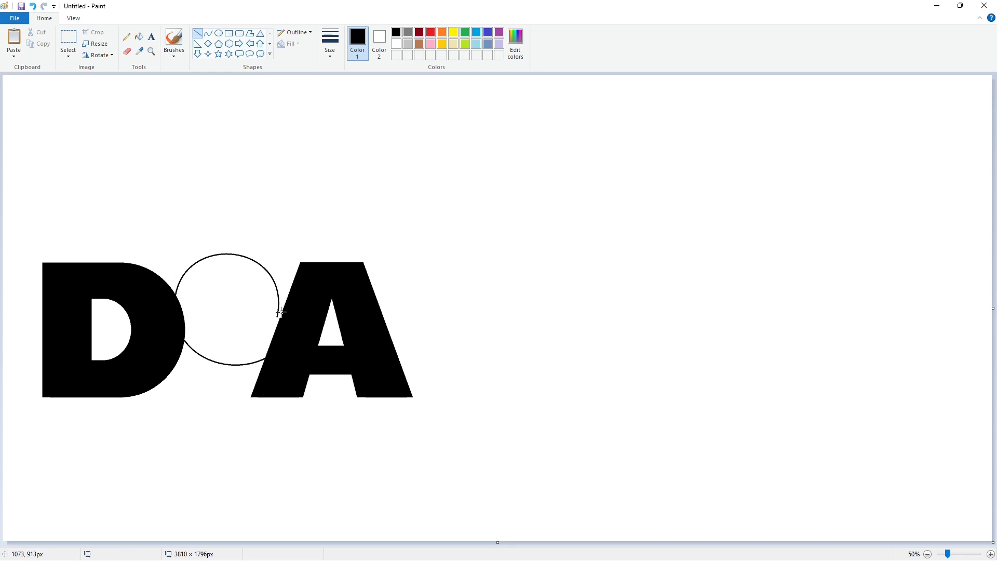
{"action": "mouse_move", "coordinate": [278, 315]}
{"action": "left_mouse_down"}
{"action": "mouse_move", "coordinate": [194, 316]}
{"action": "mouse_move", "coordinate": [279, 323]}
{"action": "left_mouse_up"}
{"action": "left_click", "coordinate": [208, 32]}
{"action": "mouse_move", "coordinate": [229, 323]}
{"action": "left_mouse_down"}
{"action": "mouse_move", "coordinate": [220, 336]}
{"action": "mouse_move", "coordinate": [265, 344]}
{"action": "left_mouse_up"}
{"action": "left_click", "coordinate": [379, 342]}
Draw the e's upper opening as a horizontal line with an arch about 143 × 111 px above it.
{"action": "left_click", "coordinate": [198, 33]}
{"action": "mouse_move", "coordinate": [211, 298]}
{"action": "left_mouse_down"}
{"action": "mouse_move", "coordinate": [257, 298]}
{"action": "mouse_move", "coordinate": [248, 299]}
{"action": "left_mouse_up"}
{"action": "left_click", "coordinate": [209, 32]}
{"action": "left_click_drag", "start_coordinate": [223, 293], "coordinate": [213, 271]}
{"action": "left_click_drag", "start_coordinate": [244, 272], "coordinate": [250, 271]}
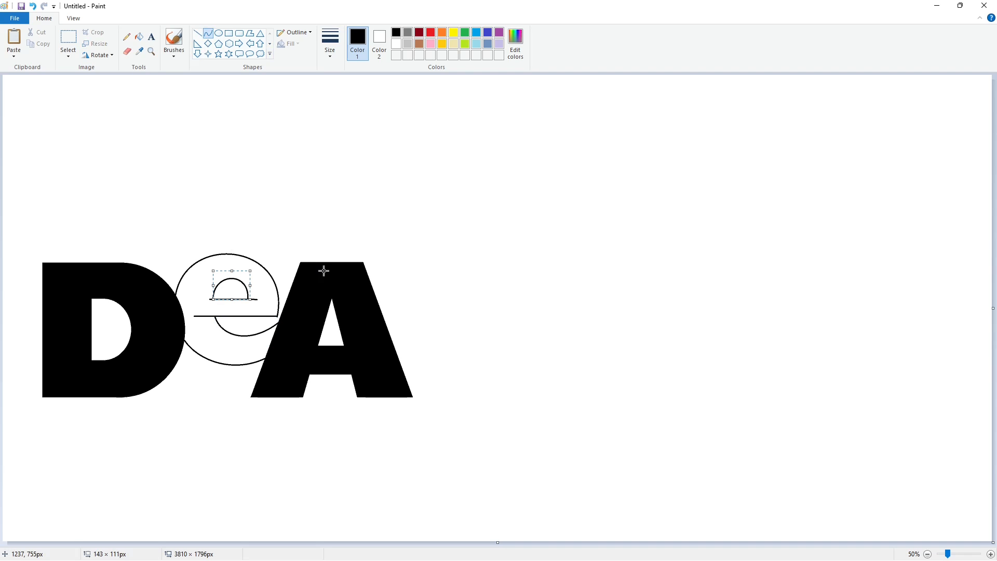
Fill the body of the e with black.
{"action": "left_click", "coordinate": [138, 36]}
{"action": "left_click", "coordinate": [202, 275]}
{"action": "scroll", "coordinate": [453, 322], "scroll_direction": "up", "scroll_amount": 1}
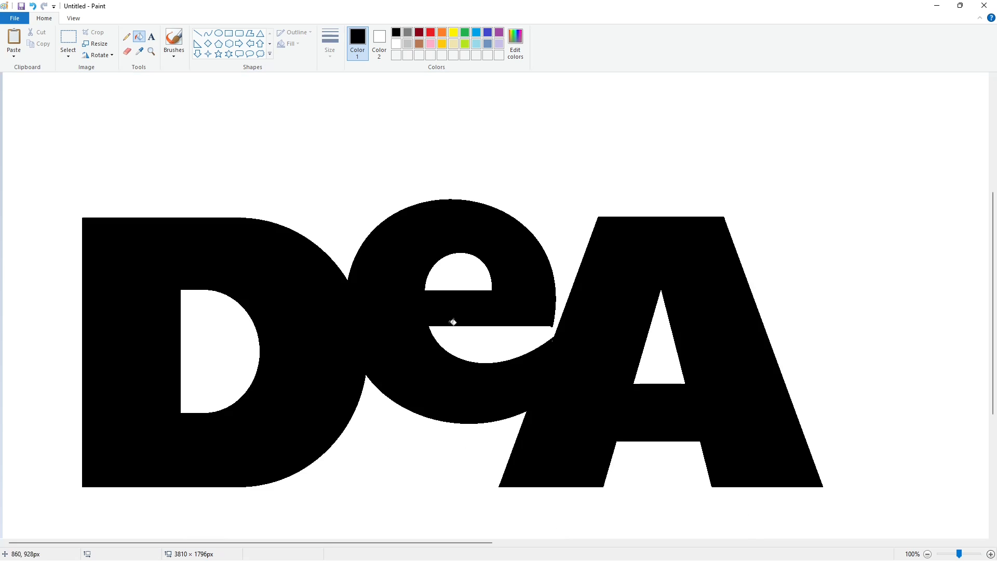
Touch up the right end of the e's crossbar using a short black line and the black pencil.
{"action": "left_click", "coordinate": [197, 33]}
{"action": "left_click_drag", "start_coordinate": [552, 326], "coordinate": [533, 325]}
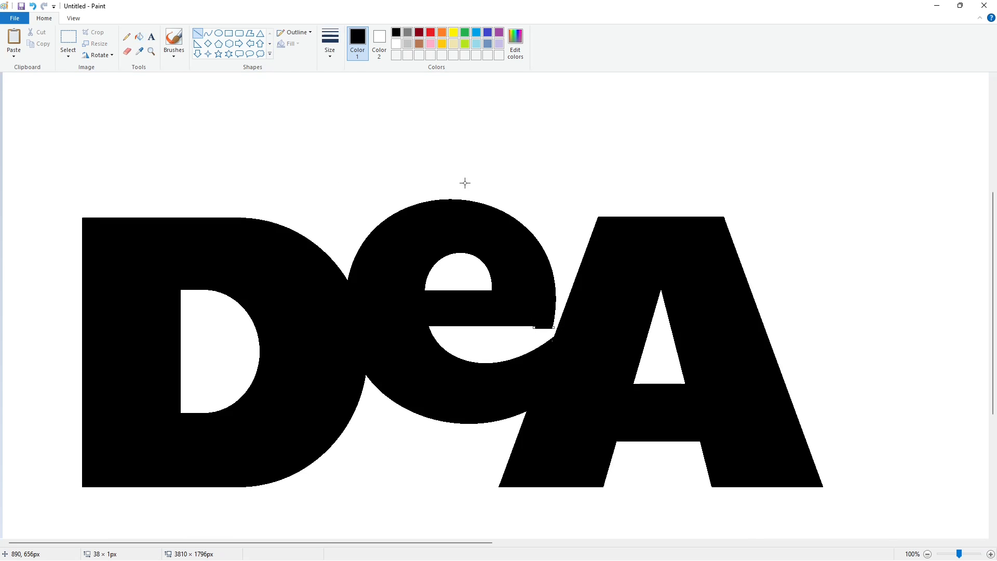
{"action": "left_click", "coordinate": [396, 44]}
{"action": "left_click", "coordinate": [390, 87]}
{"action": "left_click", "coordinate": [127, 36]}
{"action": "left_click", "coordinate": [396, 33]}
{"action": "left_click", "coordinate": [330, 45]}
{"action": "left_click", "coordinate": [354, 134]}
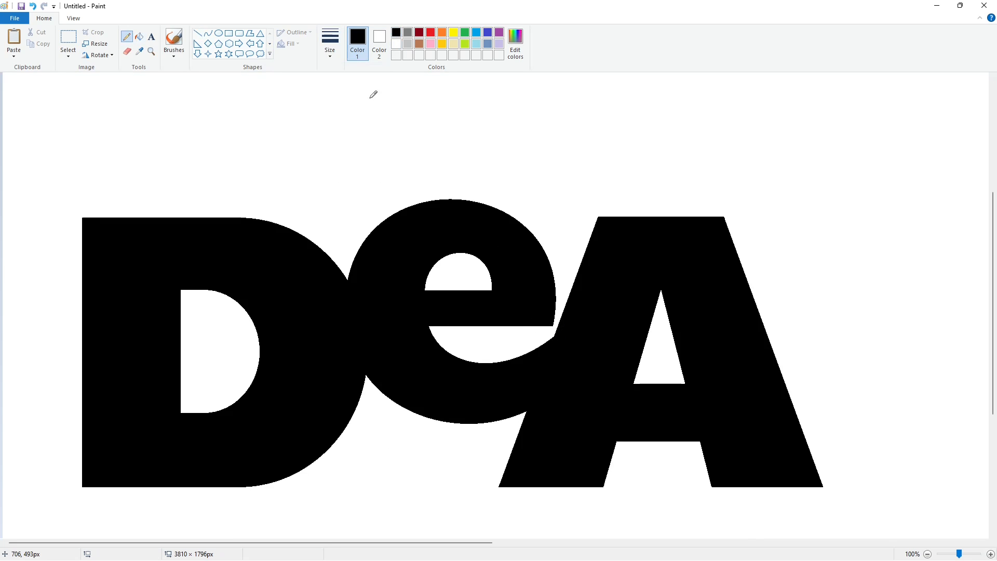
Cut the e's top flat at the height of the A with a white horizontal line and fill the part above with white.
{"action": "left_click", "coordinate": [197, 33]}
{"action": "left_click", "coordinate": [396, 43]}
{"action": "left_click_drag", "start_coordinate": [730, 214], "coordinate": [565, 214]}
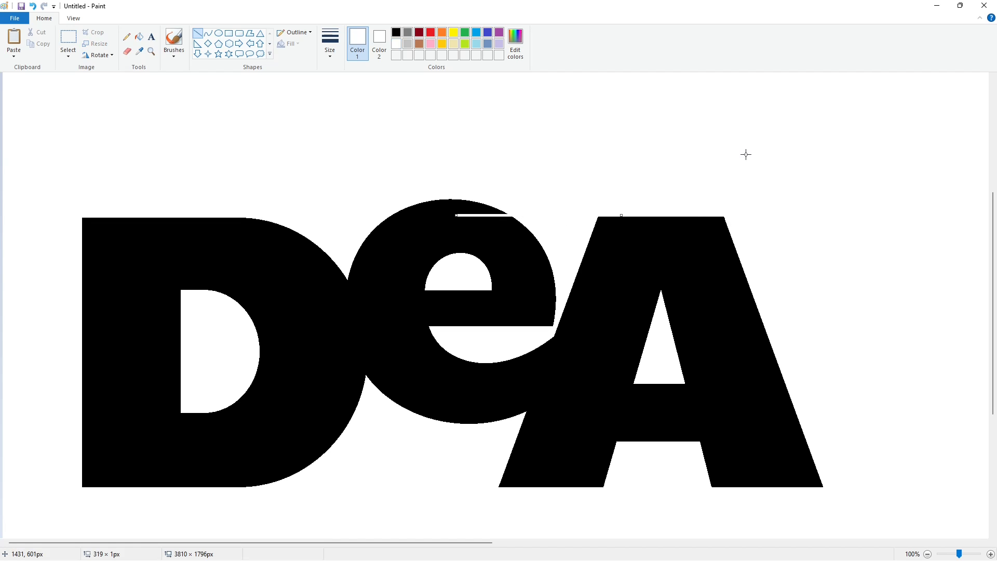
{"action": "left_click", "coordinate": [138, 37]}
{"action": "left_click", "coordinate": [452, 207]}
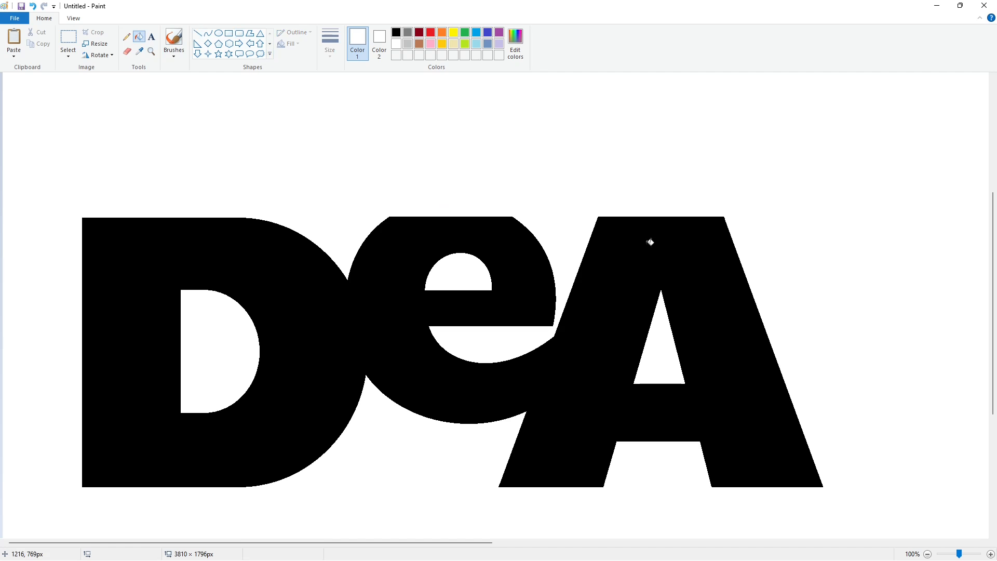
{"action": "left_click", "coordinate": [928, 554]}
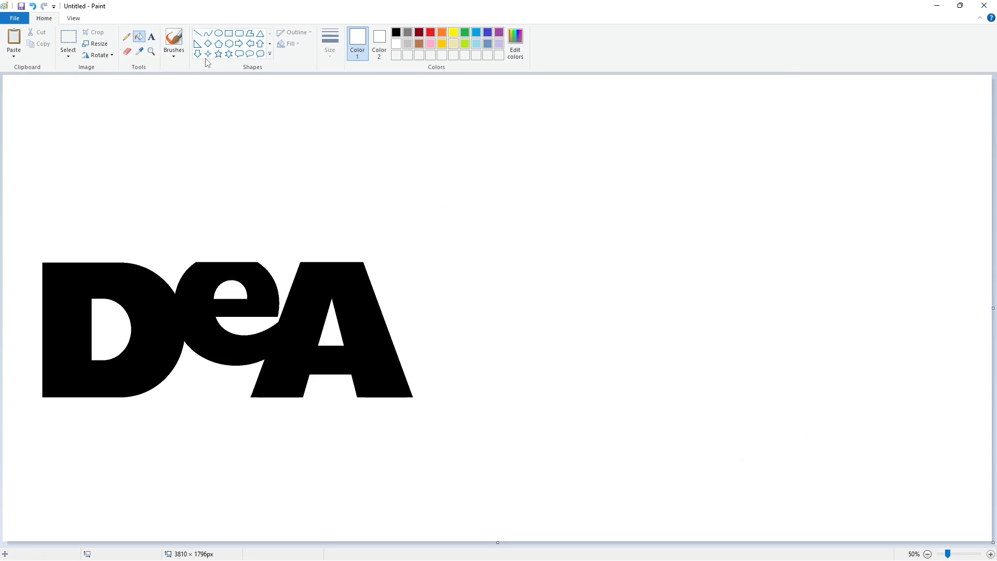
Draw the outline of a tall k beside the A with straight black lines, its left edge about 177 × 685 px, and fill it black.
{"action": "left_click", "coordinate": [198, 33]}
{"action": "left_click", "coordinate": [396, 32]}
{"action": "left_click_drag", "start_coordinate": [374, 219], "coordinate": [421, 397]}
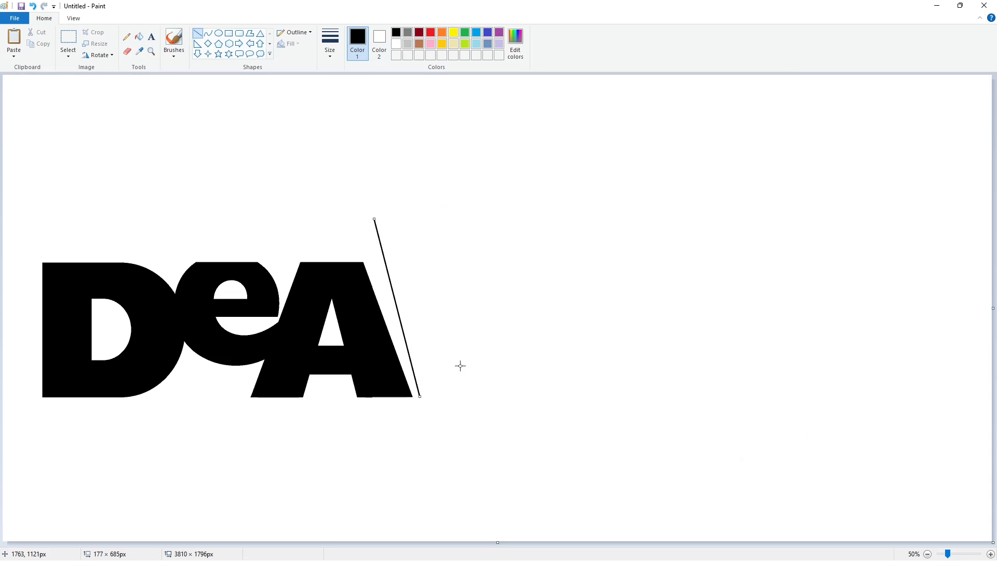
{"action": "mouse_move", "coordinate": [374, 218]}
{"action": "left_mouse_down"}
{"action": "mouse_move", "coordinate": [451, 209]}
{"action": "mouse_move", "coordinate": [453, 288]}
{"action": "mouse_move", "coordinate": [469, 260]}
{"action": "mouse_move", "coordinate": [505, 283]}
{"action": "mouse_move", "coordinate": [473, 321]}
{"action": "mouse_move", "coordinate": [512, 354]}
{"action": "mouse_move", "coordinate": [473, 397]}
{"action": "left_mouse_up"}
{"action": "left_click", "coordinate": [480, 235]}
{"action": "left_click", "coordinate": [500, 329]}
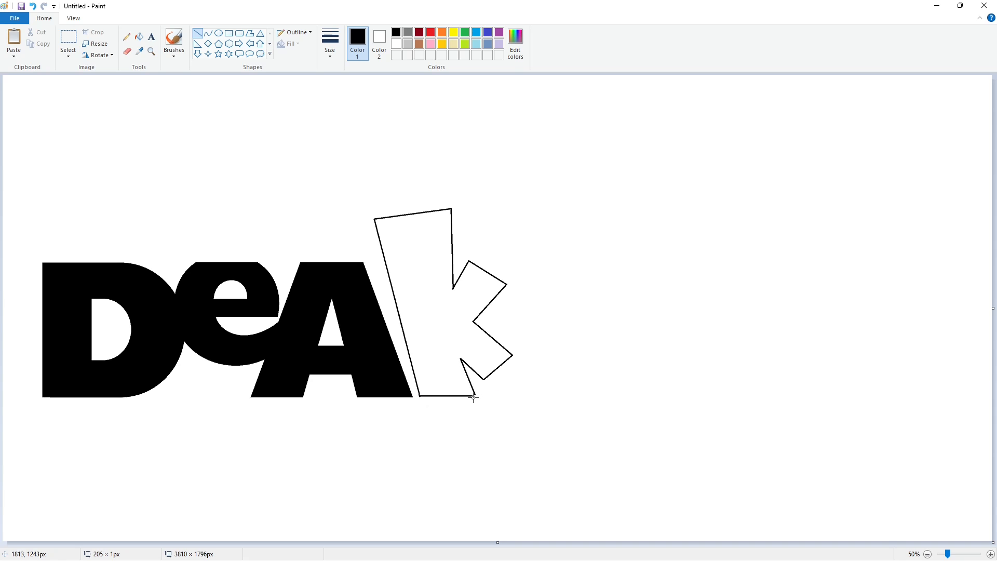
{"action": "left_click", "coordinate": [139, 37]}
{"action": "left_click", "coordinate": [426, 270]}
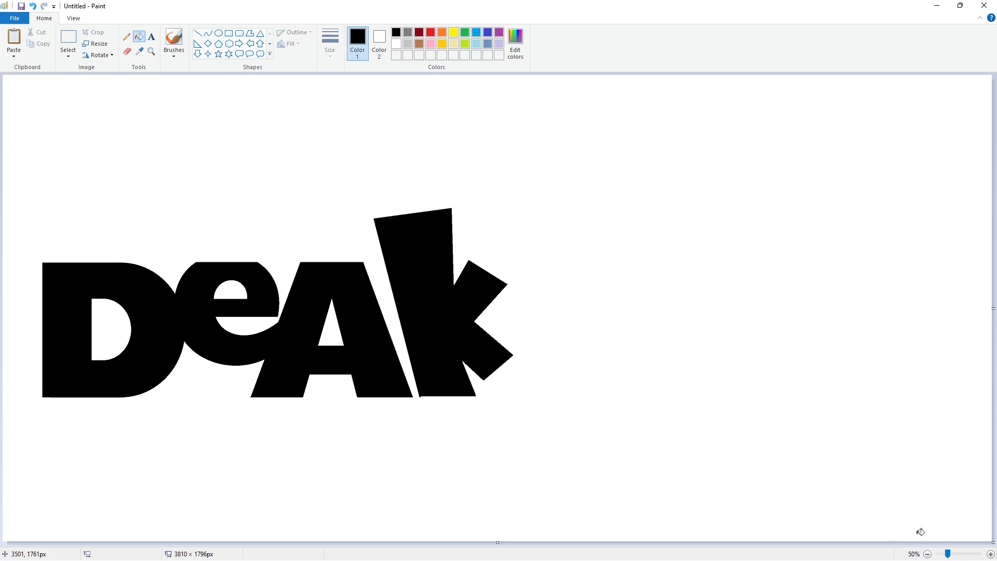
Trim the uneven pixels at the k's lower-left corner and upper arm tip with short white lines.
{"action": "left_click", "coordinate": [990, 553]}
{"action": "scroll", "coordinate": [675, 468], "scroll_direction": "down", "scroll_amount": 4}
{"action": "left_click_drag", "start_coordinate": [411, 542], "coordinate": [584, 543]}
{"action": "left_click", "coordinate": [198, 33]}
{"action": "left_click", "coordinate": [396, 43]}
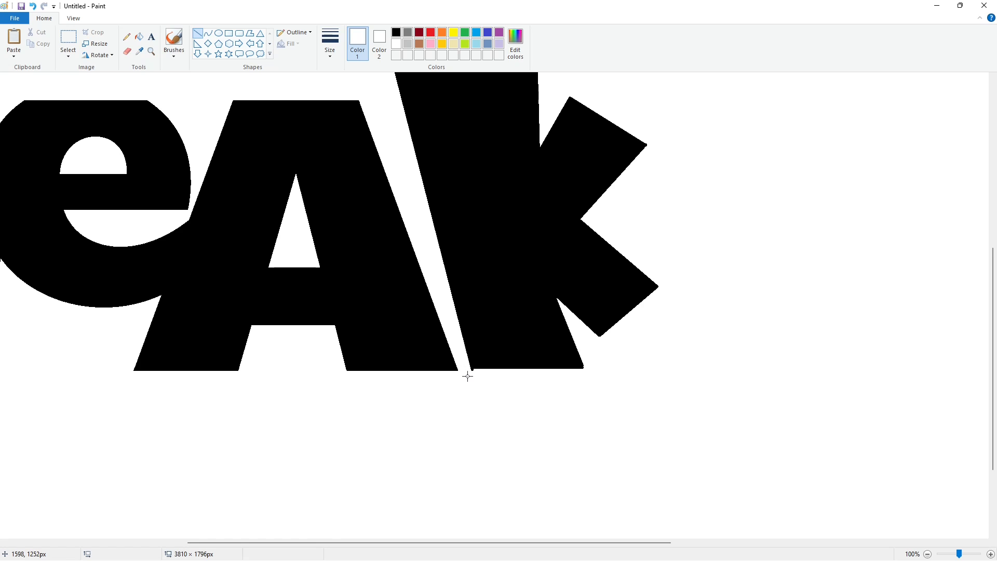
{"action": "left_click_drag", "start_coordinate": [467, 368], "coordinate": [486, 368]}
{"action": "scroll", "coordinate": [552, 403], "scroll_direction": "up", "scroll_amount": 3}
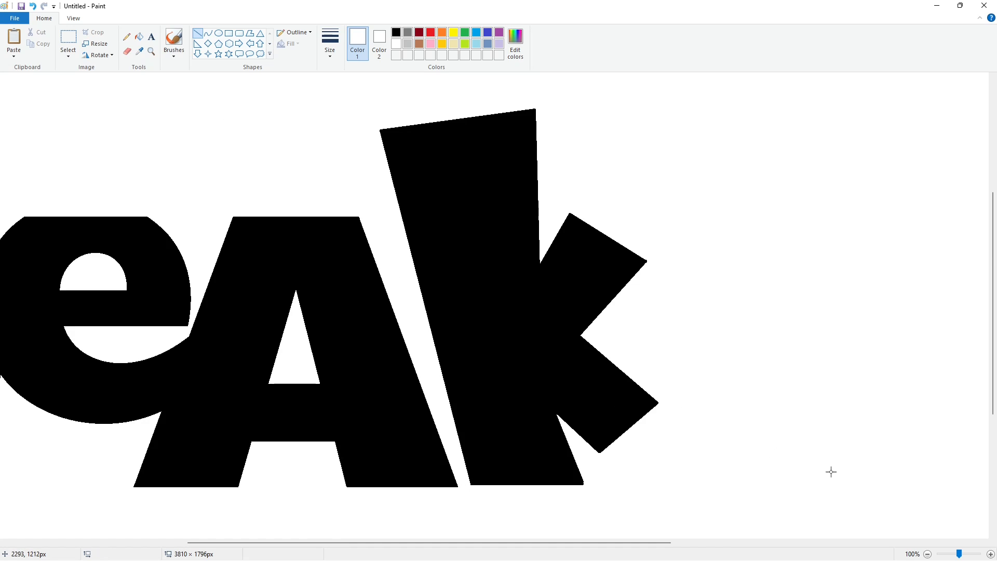
{"action": "left_click_drag", "start_coordinate": [647, 256], "coordinate": [656, 269]}
{"action": "scroll", "coordinate": [701, 256], "scroll_direction": "down", "scroll_amount": 1}
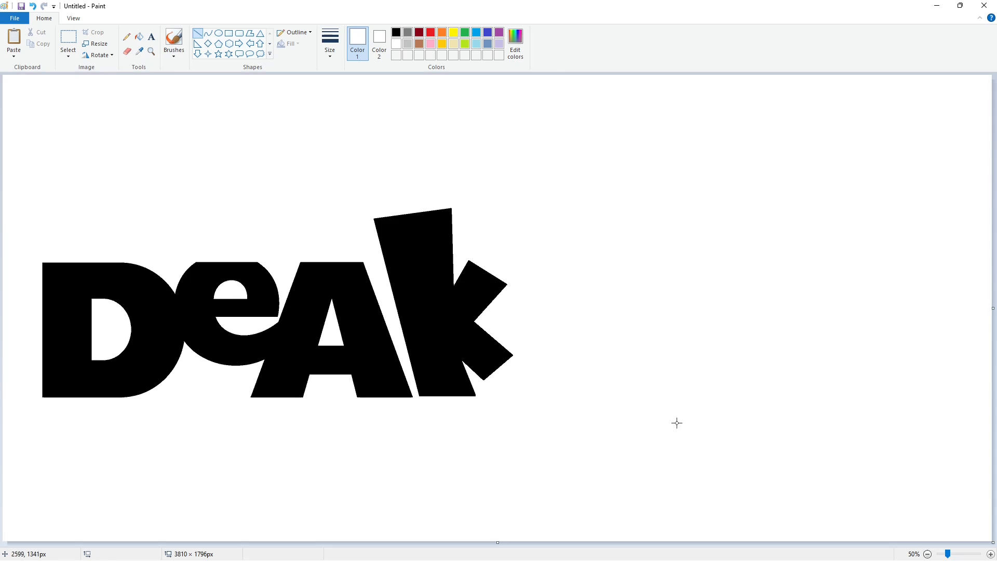
Draw the i's tapered four-sided stem beside the k and a round dot about 375 × 377 px above it, widened slightly.
{"action": "left_click", "coordinate": [396, 32]}
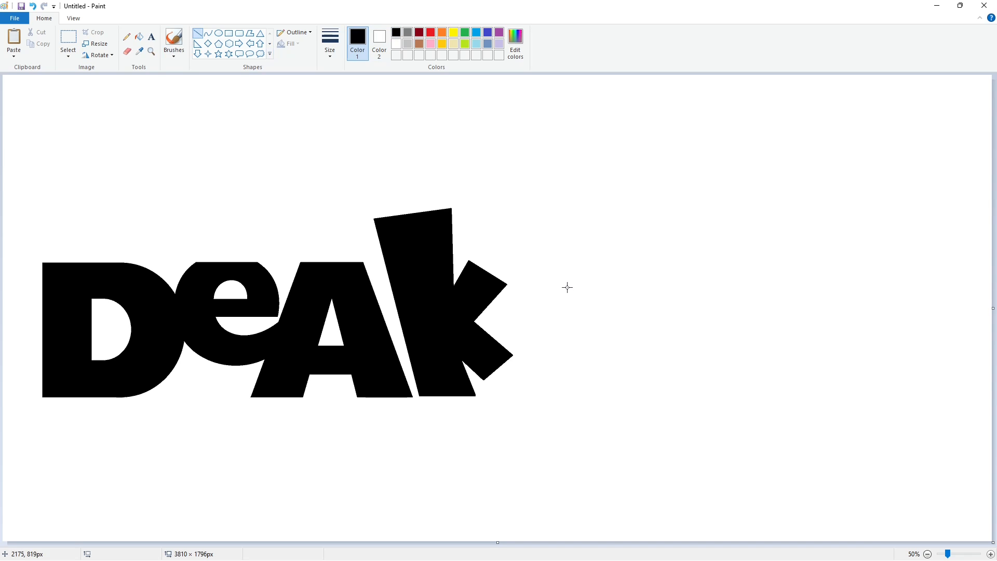
{"action": "mouse_move", "coordinate": [513, 272]}
{"action": "left_mouse_down"}
{"action": "mouse_move", "coordinate": [591, 261]}
{"action": "mouse_move", "coordinate": [565, 388]}
{"action": "mouse_move", "coordinate": [517, 332]}
{"action": "mouse_move", "coordinate": [525, 401]}
{"action": "mouse_move", "coordinate": [566, 389]}
{"action": "left_mouse_up"}
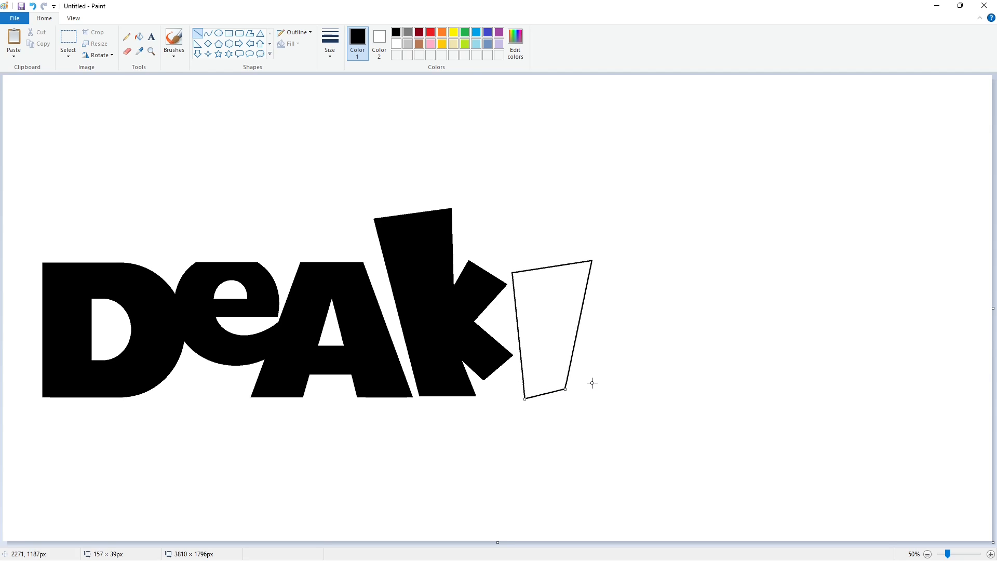
{"action": "left_click", "coordinate": [218, 33]}
{"action": "left_click_drag", "start_coordinate": [501, 152], "coordinate": [554, 249]}
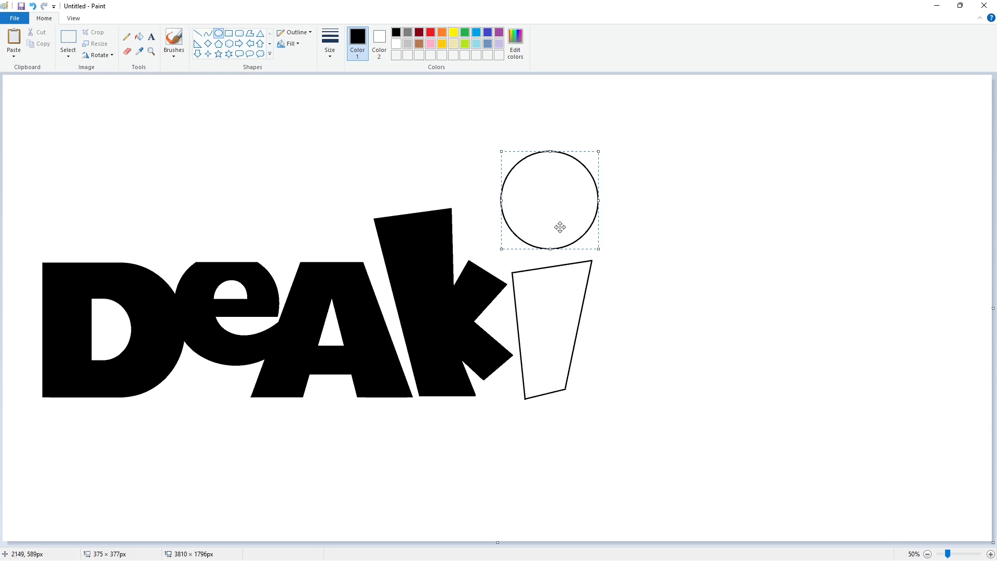
{"action": "left_click_drag", "start_coordinate": [501, 200], "coordinate": [498, 201]}
{"action": "left_click", "coordinate": [612, 218]}
Fill the i's dot and stem with black.
{"action": "left_click", "coordinate": [138, 37]}
{"action": "left_click", "coordinate": [551, 203]}
{"action": "left_click", "coordinate": [548, 311]}
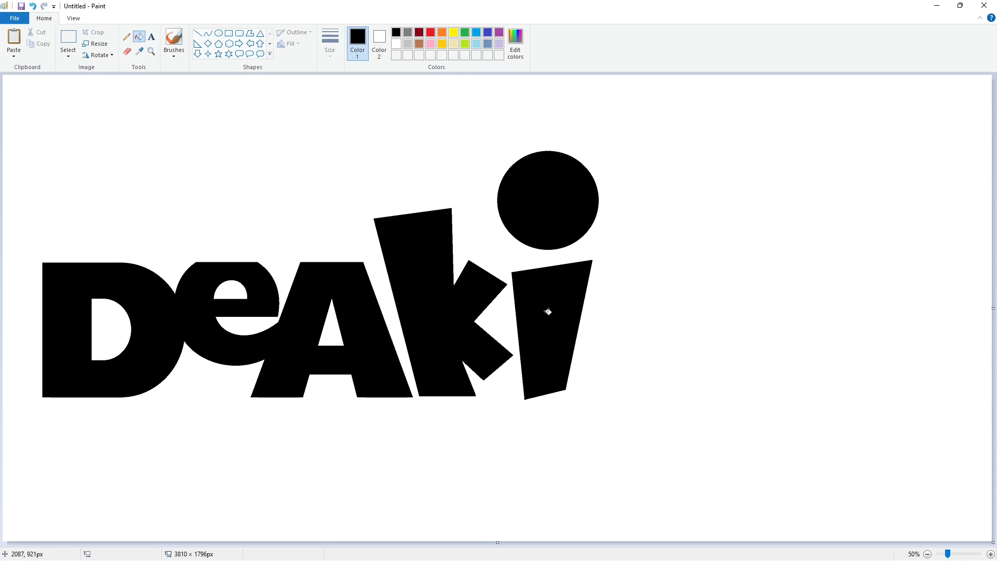
Draw the straight edges of the d's stem to the right of the i with black lines.
{"action": "left_click", "coordinate": [220, 33]}
{"action": "left_click", "coordinate": [197, 34]}
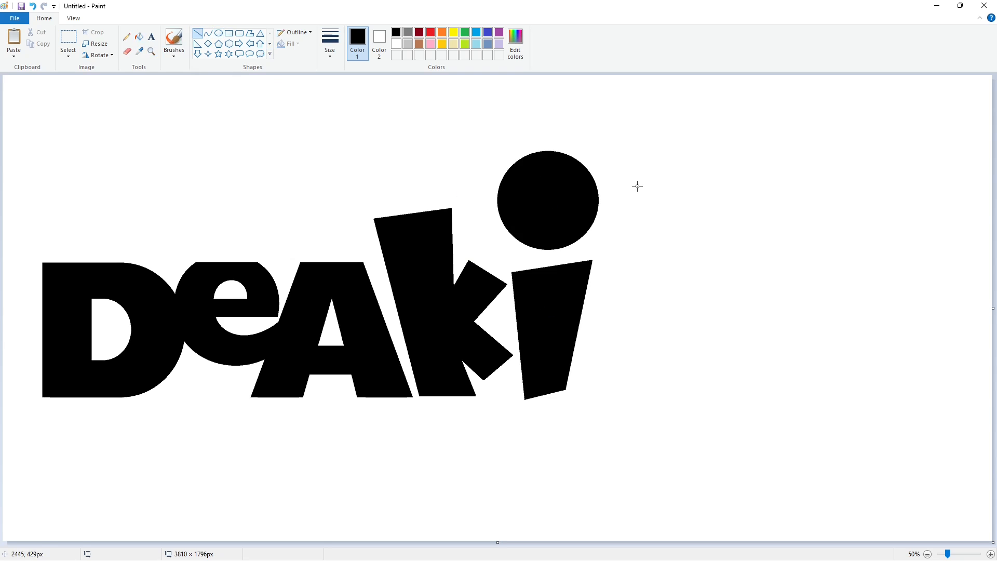
{"action": "mouse_move", "coordinate": [662, 216]}
{"action": "left_mouse_down"}
{"action": "mouse_move", "coordinate": [731, 205]}
{"action": "mouse_move", "coordinate": [718, 389]}
{"action": "left_mouse_up"}
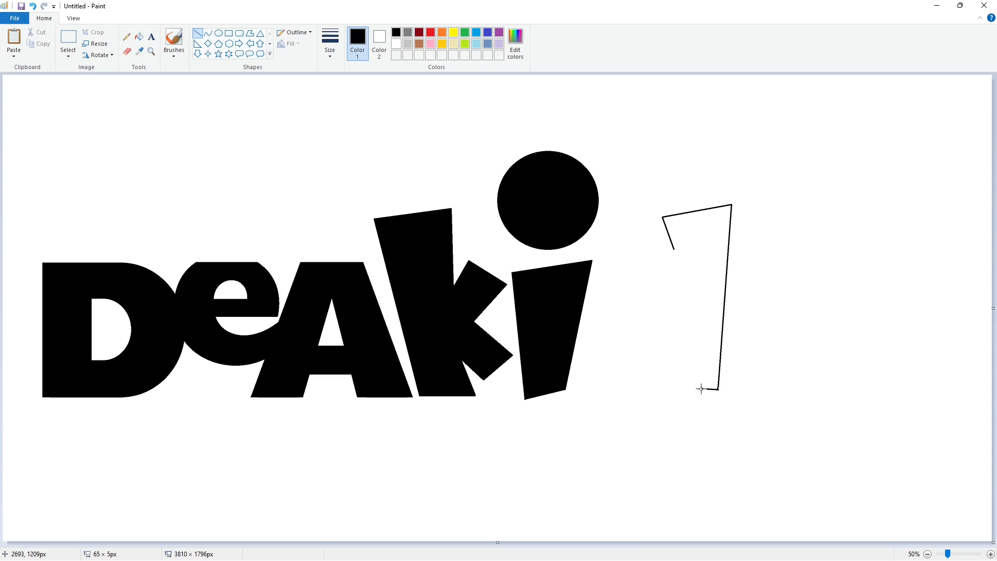
{"action": "left_click", "coordinate": [787, 386]}
Draw the d's rounded bowl with black curves running from the stem's upper notch around to its foot.
{"action": "left_click", "coordinate": [208, 32]}
{"action": "mouse_move", "coordinate": [674, 249]}
{"action": "left_mouse_down"}
{"action": "mouse_move", "coordinate": [603, 336]}
{"action": "mouse_move", "coordinate": [604, 356]}
{"action": "left_mouse_up"}
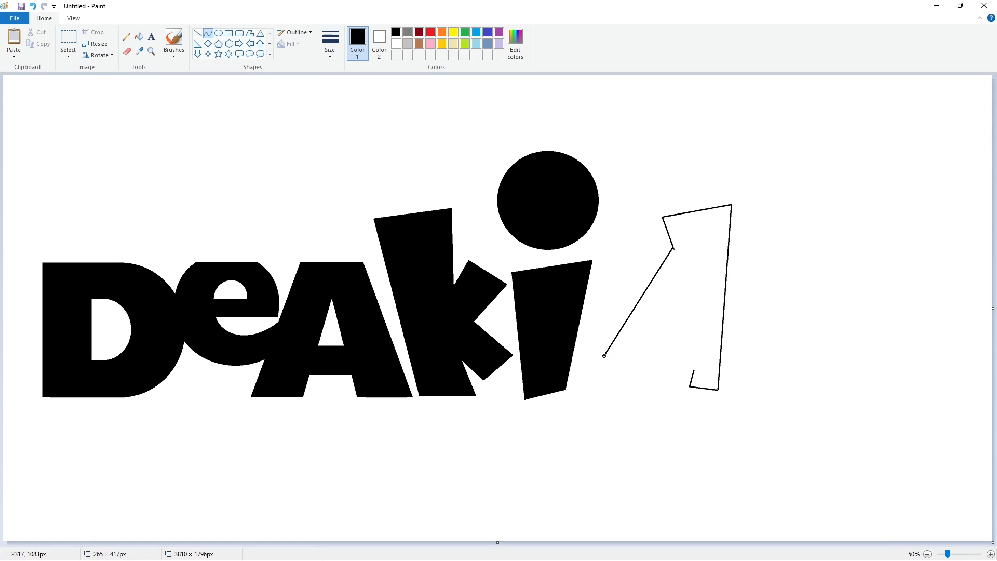
{"action": "mouse_move", "coordinate": [628, 317]}
{"action": "left_mouse_down"}
{"action": "mouse_move", "coordinate": [643, 227]}
{"action": "mouse_move", "coordinate": [571, 268]}
{"action": "left_mouse_up"}
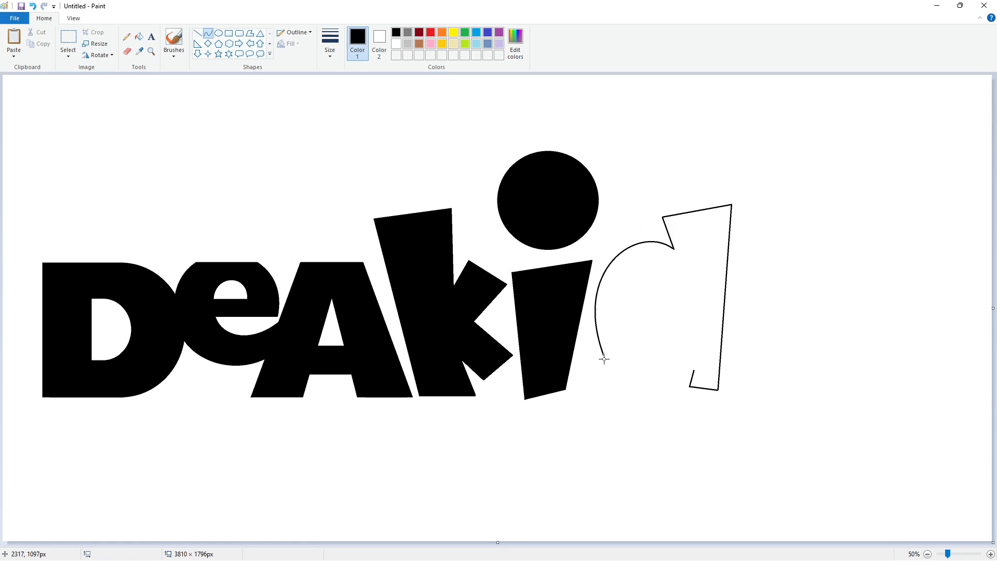
{"action": "left_click_drag", "start_coordinate": [603, 357], "coordinate": [618, 393]}
{"action": "left_click_drag", "start_coordinate": [639, 403], "coordinate": [661, 413]}
{"action": "left_click", "coordinate": [749, 398]}
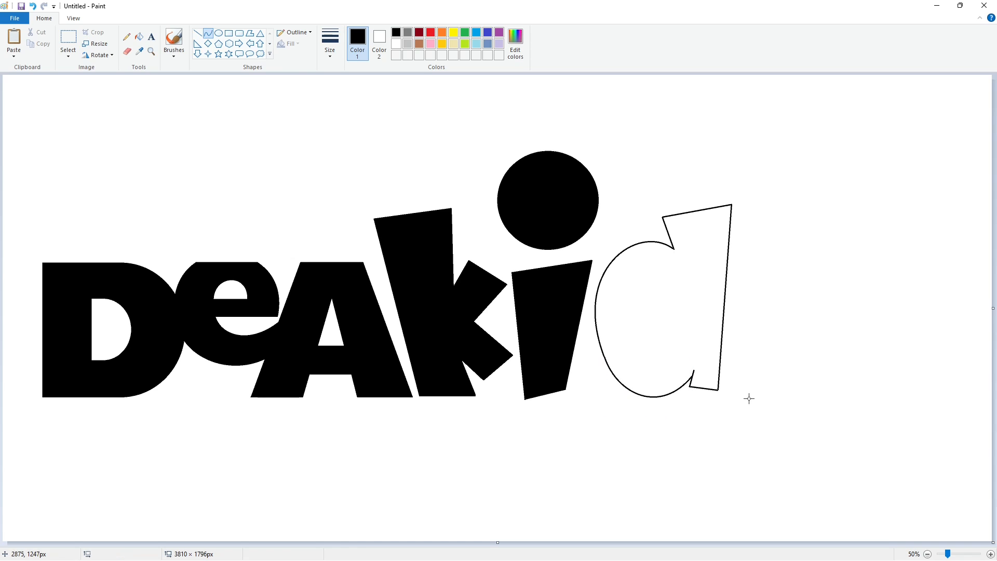
Draw the d's small counter from a short vertical edge and a curve, and fill the letter's body with black.
{"action": "left_click_drag", "start_coordinate": [684, 311], "coordinate": [685, 357]}
{"action": "left_click_drag", "start_coordinate": [684, 321], "coordinate": [661, 348]}
{"action": "left_click", "coordinate": [139, 37]}
{"action": "left_click", "coordinate": [624, 316]}
Smooth the lower edge of the d's bowl with a short black line.
{"action": "left_click", "coordinate": [991, 554]}
{"action": "left_click_drag", "start_coordinate": [706, 543], "coordinate": [826, 522]}
{"action": "left_click", "coordinate": [198, 35]}
{"action": "mouse_move", "coordinate": [450, 401]}
{"action": "left_mouse_down"}
{"action": "mouse_move", "coordinate": [460, 423]}
{"action": "mouse_move", "coordinate": [455, 414]}
{"action": "left_mouse_up"}
{"action": "left_click", "coordinate": [459, 409]}
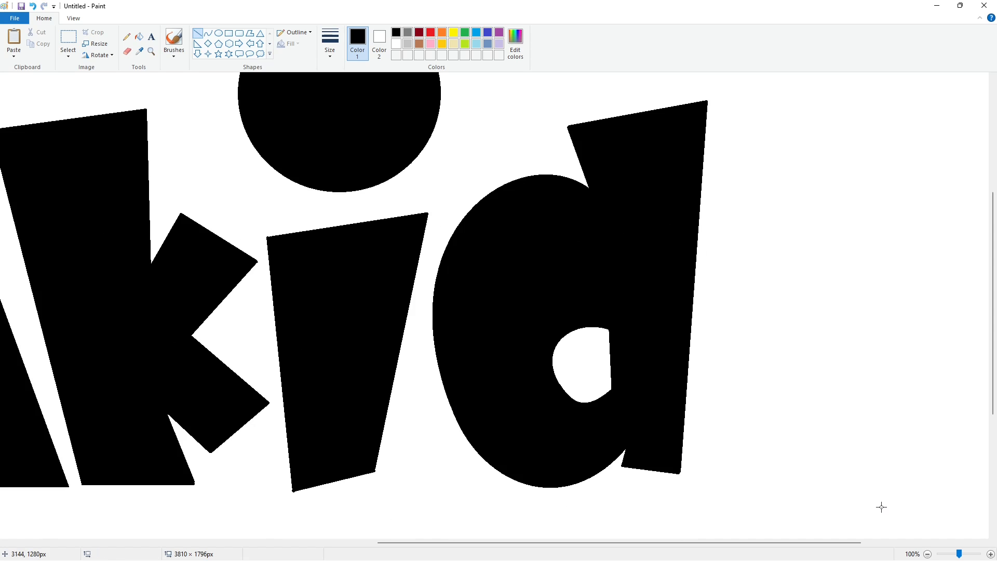
{"action": "left_click", "coordinate": [396, 44]}
{"action": "scroll", "coordinate": [753, 467], "scroll_direction": "down", "scroll_amount": 1, "text": "ctrl"}
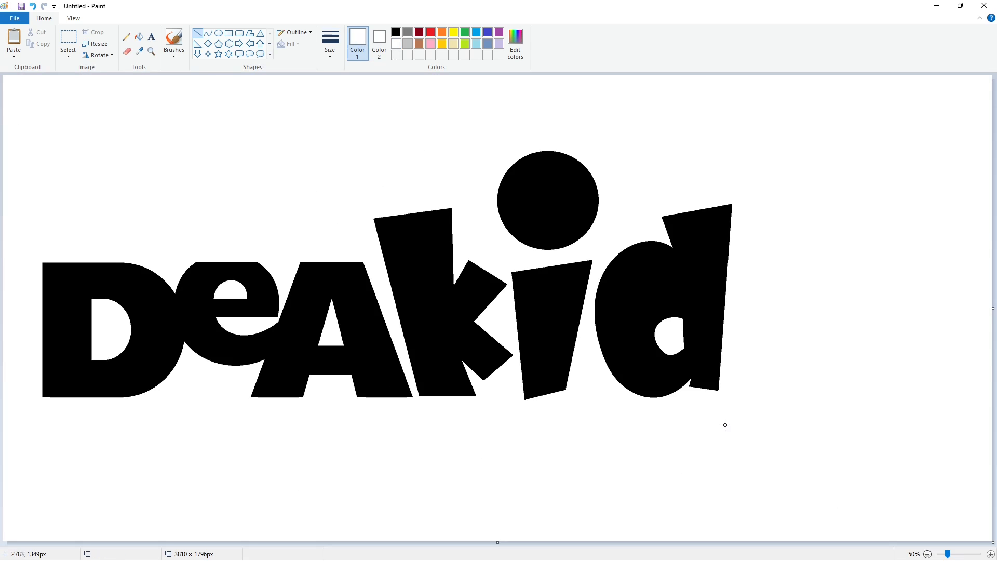
Draw the s's upper outer curve to the right of the d and a slanted straight line for its upper end.
{"action": "left_click", "coordinate": [208, 33]}
{"action": "left_click", "coordinate": [396, 32]}
{"action": "left_click_drag", "start_coordinate": [893, 298], "coordinate": [777, 220]}
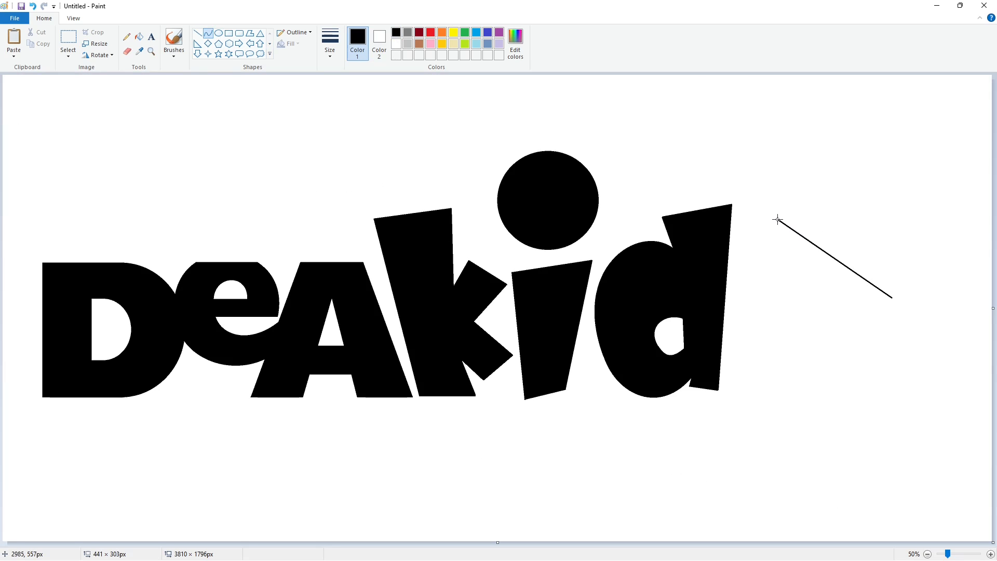
{"action": "mouse_move", "coordinate": [860, 257]}
{"action": "left_mouse_down"}
{"action": "mouse_move", "coordinate": [881, 239]}
{"action": "mouse_move", "coordinate": [846, 208]}
{"action": "left_mouse_up"}
{"action": "mouse_move", "coordinate": [776, 219]}
{"action": "left_mouse_down"}
{"action": "mouse_move", "coordinate": [757, 321]}
{"action": "mouse_move", "coordinate": [757, 222]}
{"action": "mouse_move", "coordinate": [722, 270]}
{"action": "left_mouse_up"}
{"action": "left_click", "coordinate": [852, 318]}
{"action": "left_click", "coordinate": [197, 32]}
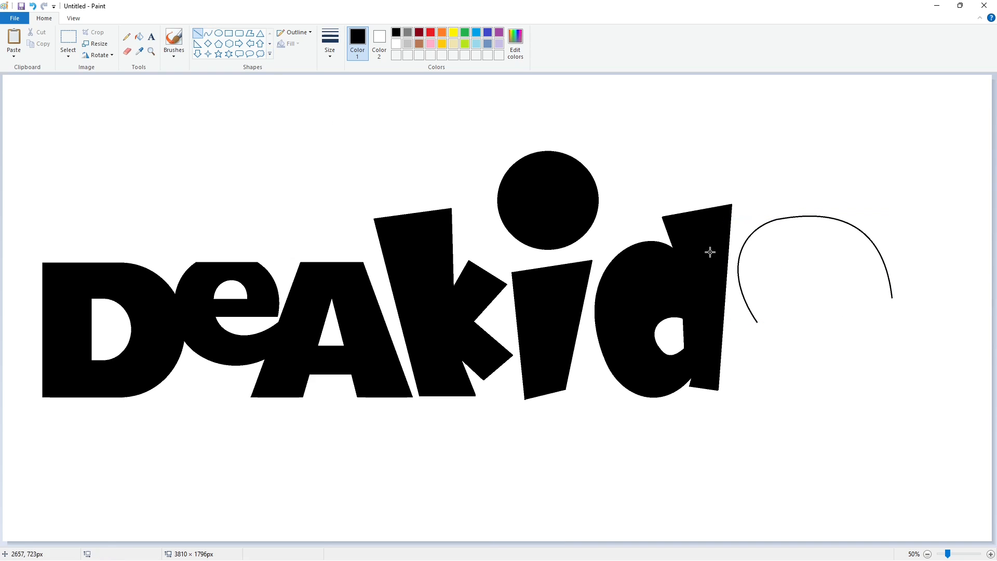
{"action": "left_click_drag", "start_coordinate": [893, 298], "coordinate": [829, 311]}
Undo the last curve attempt and draw the s's upper inner curl, outer spine and small lower loop with curves.
{"action": "left_click", "coordinate": [208, 33]}
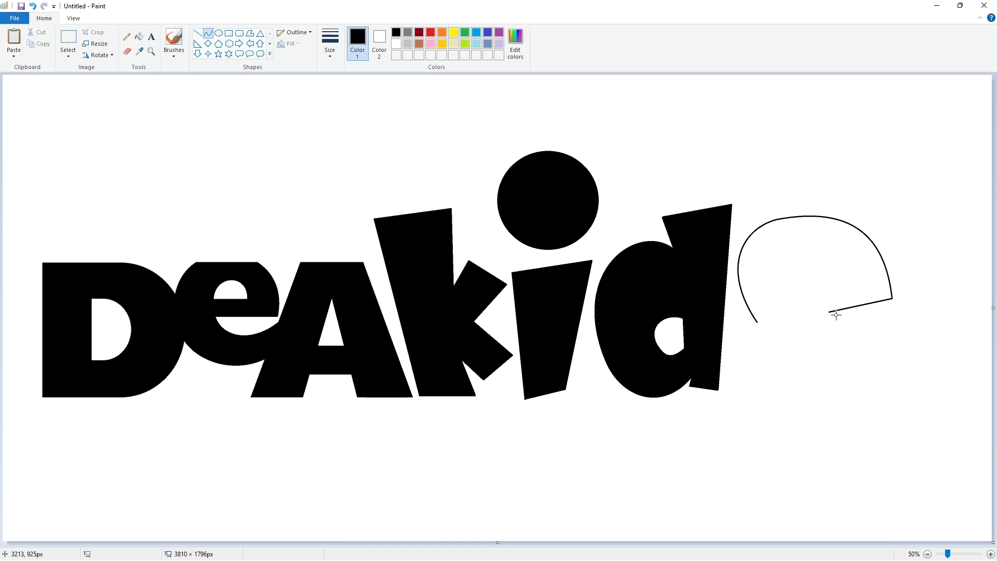
{"action": "key", "text": "ctrl+z"}
{"action": "mouse_move", "coordinate": [815, 288]}
{"action": "left_mouse_down"}
{"action": "mouse_move", "coordinate": [787, 347]}
{"action": "mouse_move", "coordinate": [777, 345]}
{"action": "left_mouse_up"}
{"action": "left_click", "coordinate": [763, 328]}
{"action": "left_click", "coordinate": [829, 339]}
{"action": "left_click_drag", "start_coordinate": [784, 346], "coordinate": [798, 356]}
{"action": "left_click", "coordinate": [782, 358]}
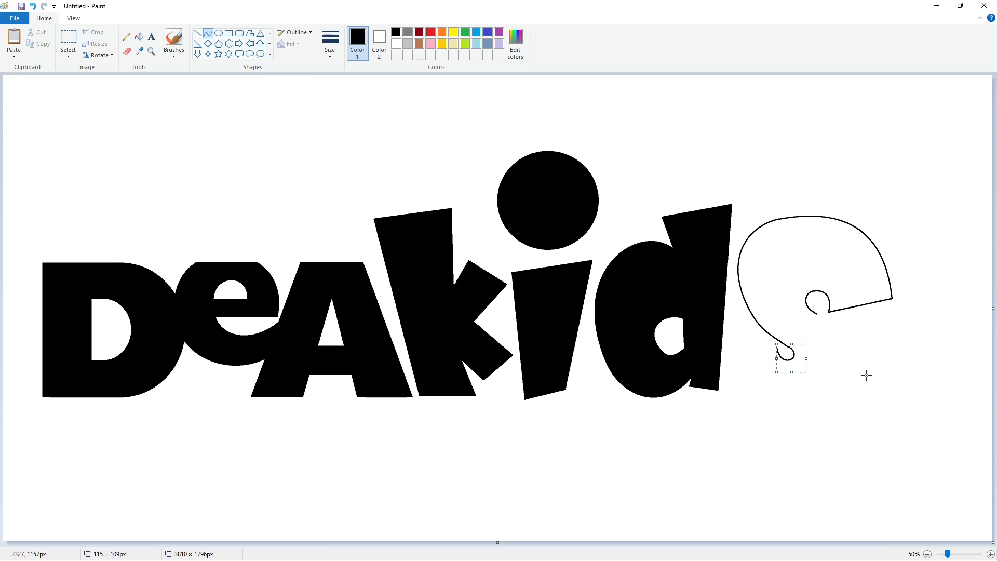
{"action": "left_click", "coordinate": [865, 375]}
Draw the s's lower outer bowl with curves from the inner curl around to the lower-left end.
{"action": "left_click_drag", "start_coordinate": [789, 364], "coordinate": [781, 369]}
{"action": "left_click_drag", "start_coordinate": [817, 315], "coordinate": [813, 402]}
{"action": "left_click_drag", "start_coordinate": [831, 336], "coordinate": [852, 331]}
{"action": "mouse_move", "coordinate": [848, 376]}
{"action": "left_mouse_down"}
{"action": "mouse_move", "coordinate": [855, 385]}
{"action": "mouse_move", "coordinate": [750, 349]}
{"action": "left_mouse_up"}
{"action": "left_click", "coordinate": [897, 382]}
{"action": "mouse_move", "coordinate": [780, 385]}
{"action": "left_mouse_down"}
{"action": "mouse_move", "coordinate": [788, 408]}
{"action": "mouse_move", "coordinate": [752, 394]}
{"action": "left_mouse_up"}
{"action": "left_click", "coordinate": [849, 420]}
Close the s's lower end with a straight black line and fill the letter with black.
{"action": "scroll", "coordinate": [853, 424], "scroll_direction": "up", "scroll_amount": 1}
{"action": "left_click", "coordinate": [197, 33]}
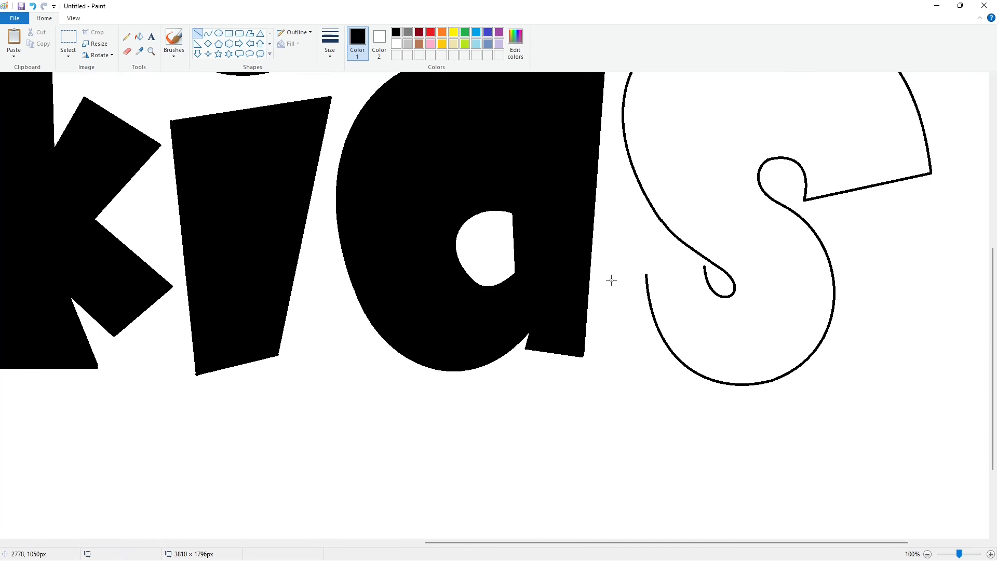
{"action": "left_click_drag", "start_coordinate": [646, 274], "coordinate": [705, 266]}
{"action": "left_click", "coordinate": [139, 37]}
{"action": "left_click", "coordinate": [675, 155]}
{"action": "left_click", "coordinate": [198, 33]}
{"action": "left_click", "coordinate": [396, 43]}
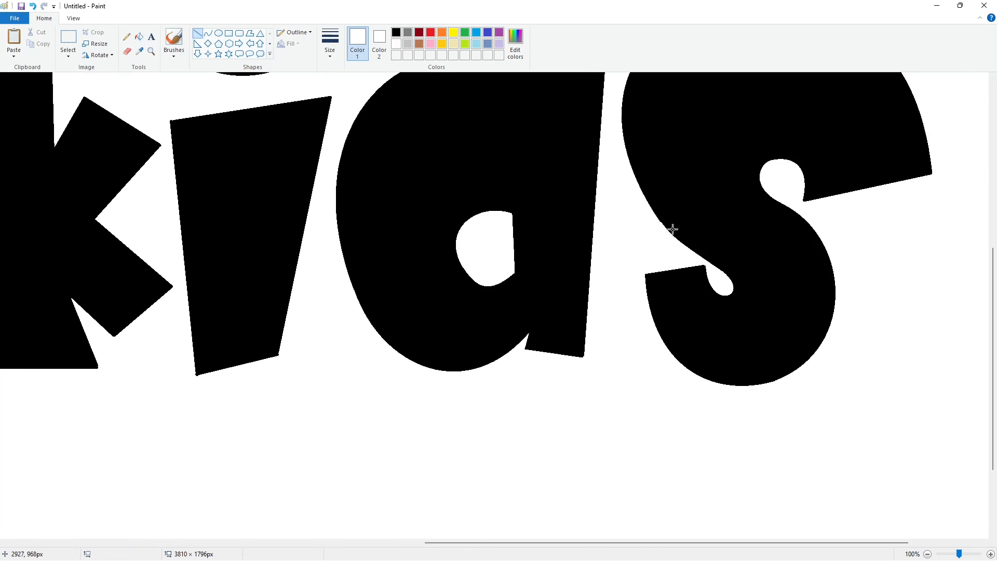
{"action": "scroll", "coordinate": [889, 317], "scroll_direction": "up", "scroll_amount": 2}
{"action": "scroll", "coordinate": [800, 417], "scroll_direction": "down", "scroll_amount": 1}
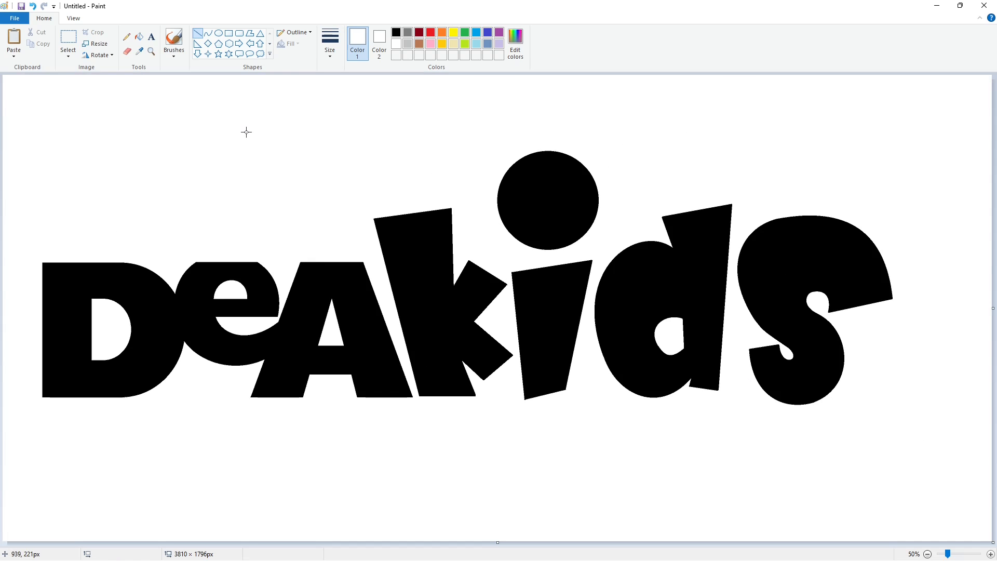
Place a spare copy of the i's stem in the canvas's upper-left corner.
{"action": "left_click", "coordinate": [68, 39]}
{"action": "left_click_drag", "start_coordinate": [491, 253], "coordinate": [599, 279]}
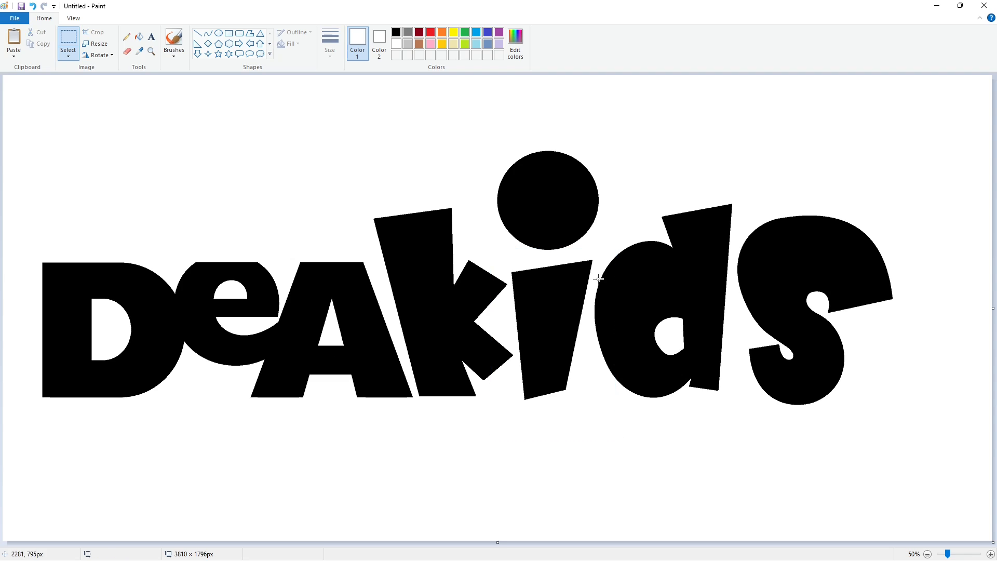
{"action": "key", "text": "ctrl+c"}
{"action": "key", "text": "ctrl+v"}
{"action": "left_click", "coordinate": [139, 36]}
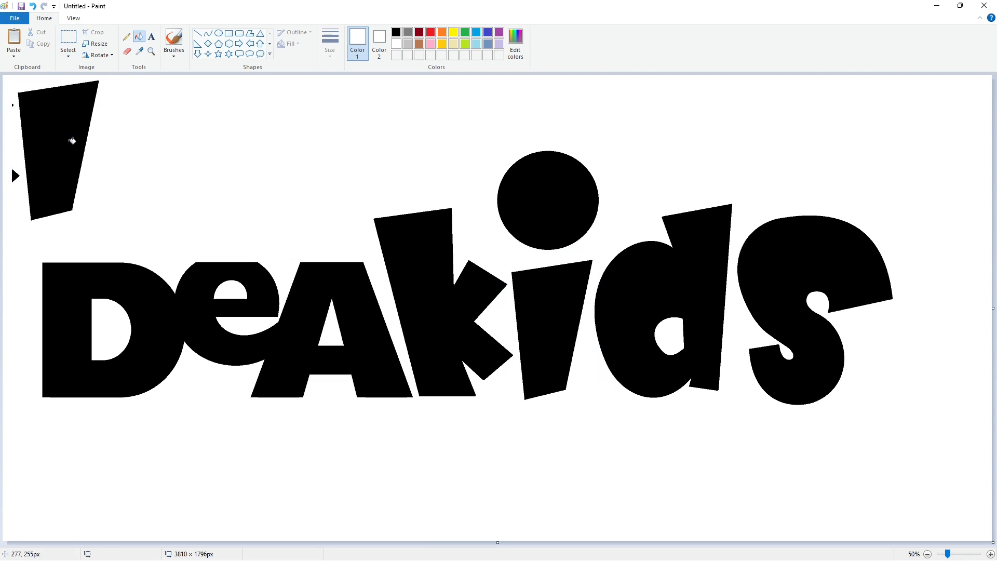
Copy the DeA letters, erase the originals with white fill and place the copy in the canvas's lower-left corner.
{"action": "left_click", "coordinate": [68, 39]}
{"action": "left_click_drag", "start_coordinate": [28, 246], "coordinate": [438, 480]}
{"action": "key", "text": "ctrl+c"}
{"action": "left_click", "coordinate": [139, 36]}
{"action": "left_click", "coordinate": [129, 276]}
{"action": "key", "text": "ctrl+v"}
{"action": "left_click_drag", "start_coordinate": [208, 277], "coordinate": [201, 472]}
Erase the k fragment beside the moved DeA and the original i stem with white.
{"action": "left_click", "coordinate": [139, 36]}
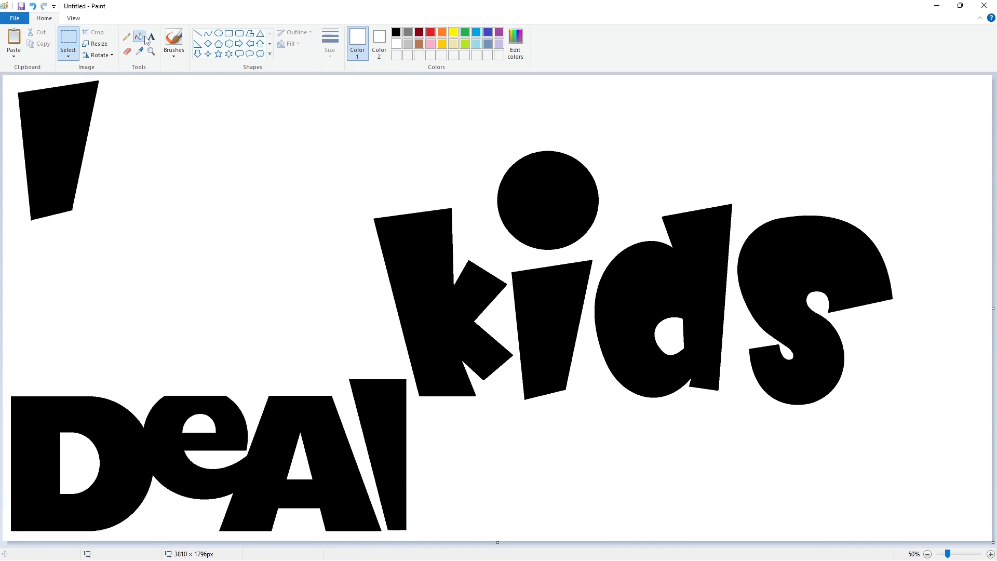
{"action": "left_click", "coordinate": [69, 47]}
{"action": "left_click_drag", "start_coordinate": [343, 94], "coordinate": [452, 227]}
{"action": "left_click", "coordinate": [138, 36]}
{"action": "left_click", "coordinate": [551, 327]}
Recolour the k, the i's dot, the d and the s purple and overlay their black copy slightly up and to the left.
{"action": "left_click", "coordinate": [68, 39]}
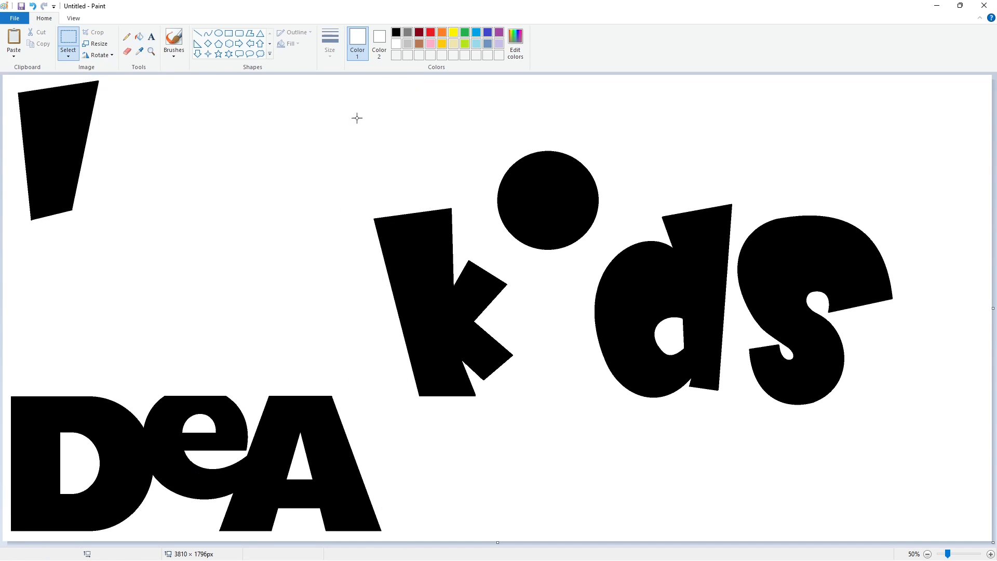
{"action": "left_click_drag", "start_coordinate": [929, 428], "coordinate": [929, 428]}
{"action": "left_click", "coordinate": [932, 427]}
{"action": "key", "text": "ctrl+v"}
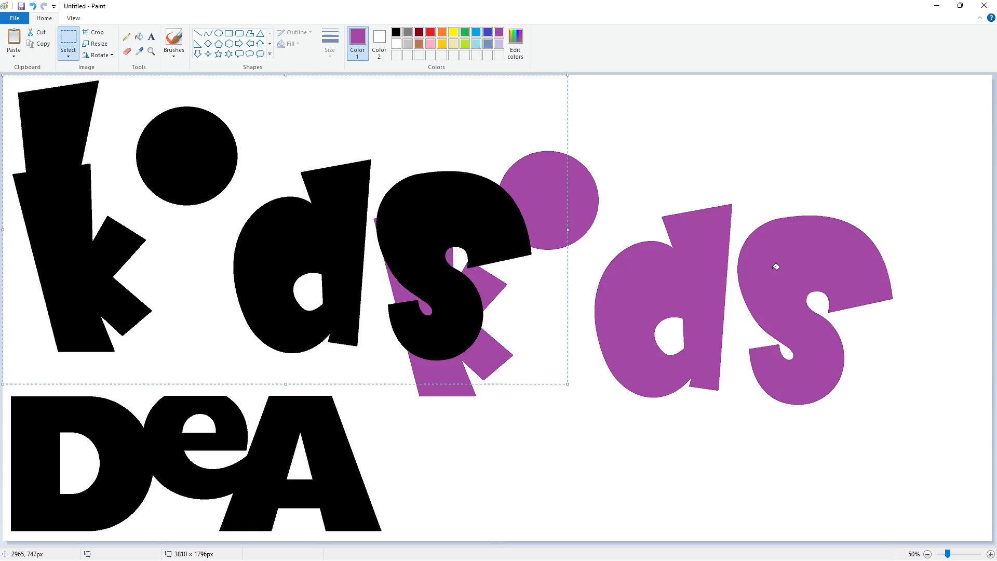
{"action": "left_click_drag", "start_coordinate": [229, 231], "coordinate": [579, 262]}
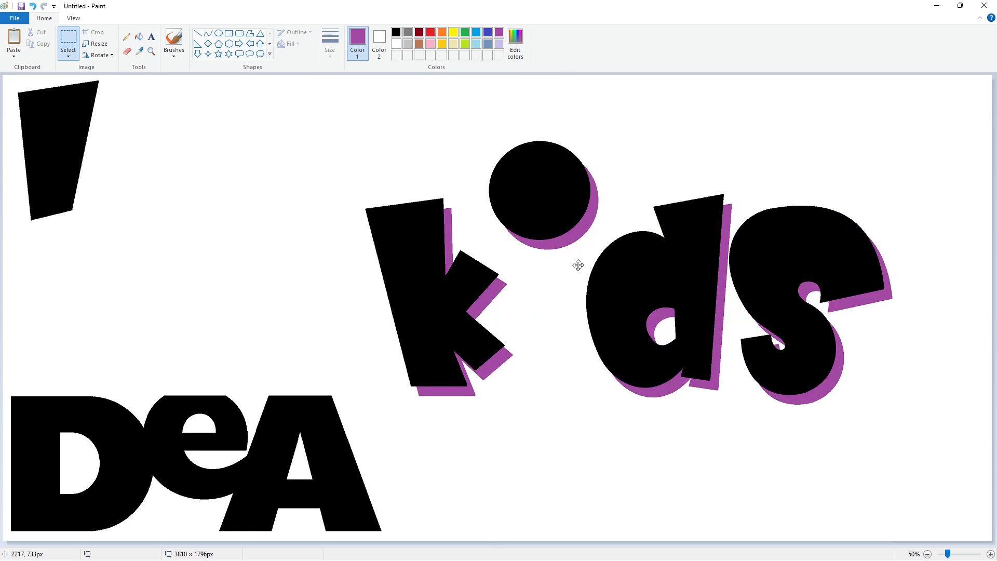
{"action": "left_click", "coordinate": [636, 489]}
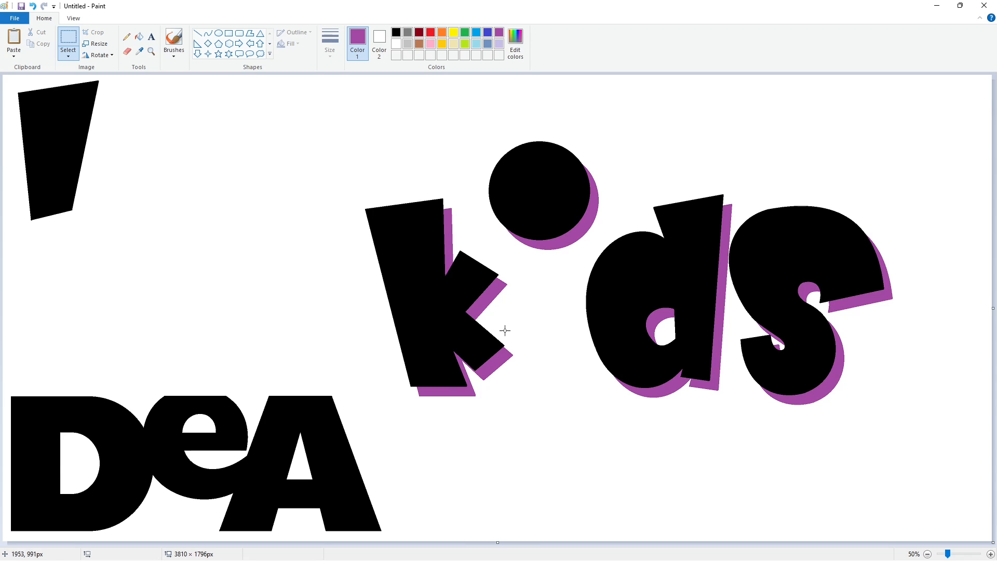
Copy the black letters with their purple shadows, undo the overlay and erase the purple originals with white fill.
{"action": "mouse_move", "coordinate": [346, 87]}
{"action": "left_mouse_down"}
{"action": "mouse_move", "coordinate": [597, 323]}
{"action": "mouse_move", "coordinate": [952, 412]}
{"action": "left_mouse_up"}
{"action": "key", "text": "ctrl+z"}
{"action": "key", "text": "ctrl+z"}
{"action": "left_click", "coordinate": [139, 37]}
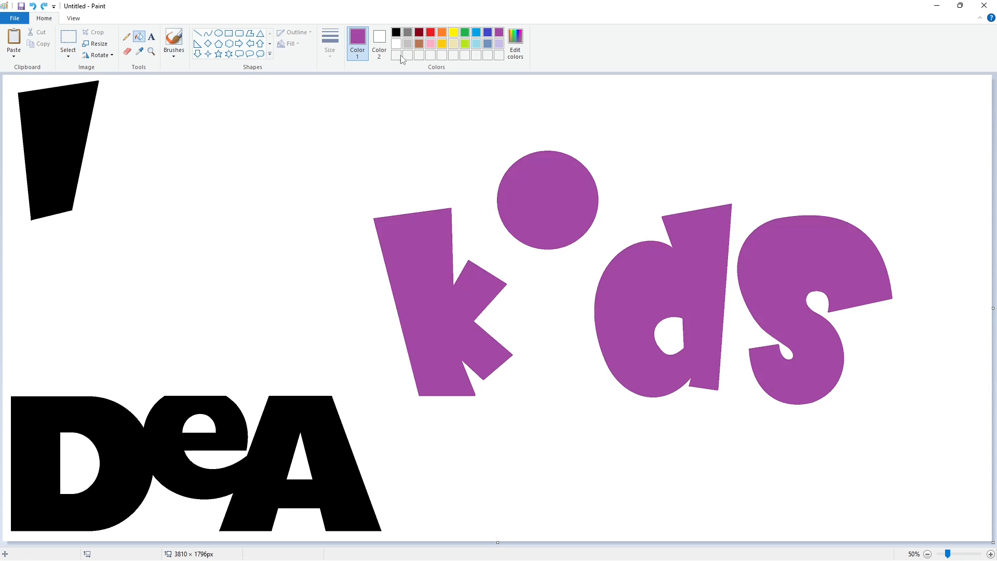
{"action": "left_click", "coordinate": [395, 44]}
{"action": "left_click", "coordinate": [431, 296]}
{"action": "left_click", "coordinate": [548, 200]}
{"action": "left_click", "coordinate": [696, 291]}
{"action": "key", "text": "ctrl+z"}
Paste the shadowed letters so that the black faces sit at their original position.
{"action": "key", "text": "ctrl+v"}
{"action": "left_click_drag", "start_coordinate": [193, 251], "coordinate": [529, 268]}
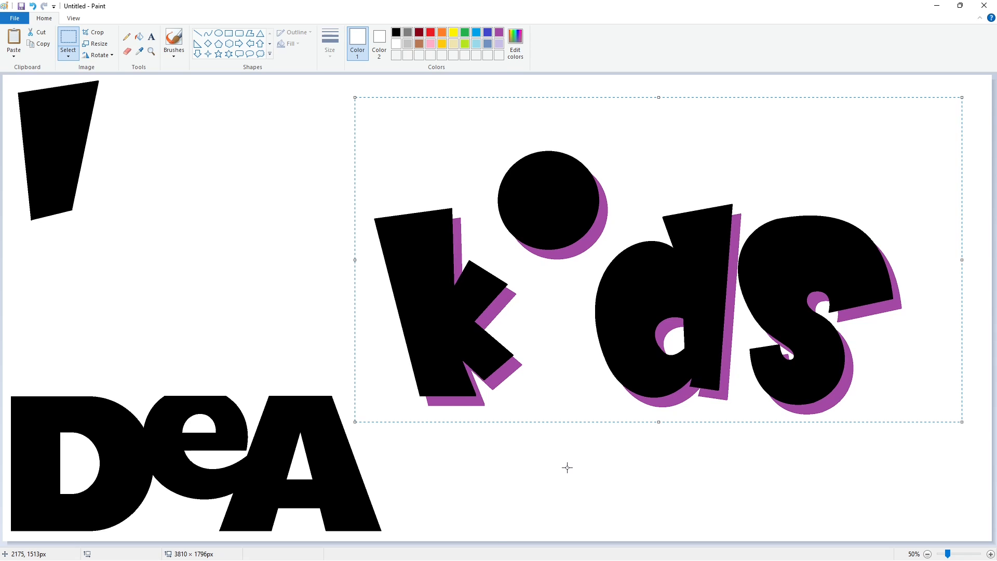
{"action": "left_click", "coordinate": [567, 468]}
Place a copy of the spare i stem between the k and d below the dot, nudged slightly left and up.
{"action": "left_click_drag", "start_coordinate": [123, 256], "coordinate": [12, 74]}
{"action": "mouse_move", "coordinate": [86, 161]}
{"action": "left_mouse_down"}
{"action": "mouse_move", "coordinate": [330, 277]}
{"action": "mouse_move", "coordinate": [580, 342]}
{"action": "left_mouse_up"}
{"action": "key", "text": "Left"}
{"action": "key", "text": "Left"}
{"action": "key", "text": "Up"}
{"action": "key", "text": "Up"}
{"action": "key", "text": "Up"}
{"action": "key", "text": "Up"}
{"action": "key", "text": "Up"}
{"action": "key", "text": "Up"}
{"action": "left_click", "coordinate": [706, 393]}
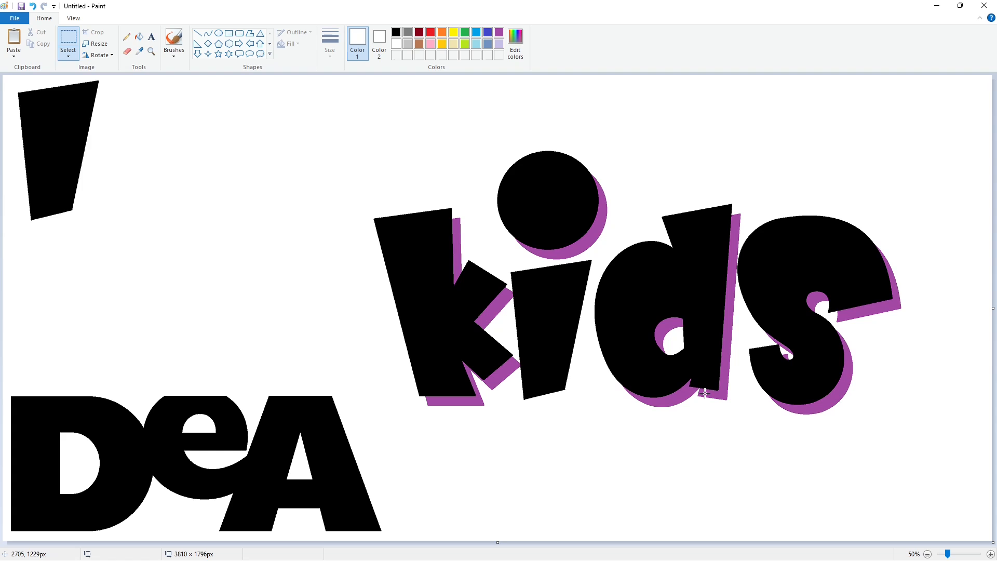
Erase the spare i stem, select the DeA letters in the lower-left corner and clear them from there with white fill.
{"action": "left_click", "coordinate": [139, 39]}
{"action": "left_click", "coordinate": [57, 148]}
{"action": "left_click", "coordinate": [68, 39]}
{"action": "left_click_drag", "start_coordinate": [394, 381], "coordinate": [2, 542]}
{"action": "left_click", "coordinate": [140, 39]}
{"action": "left_click", "coordinate": [228, 404]}
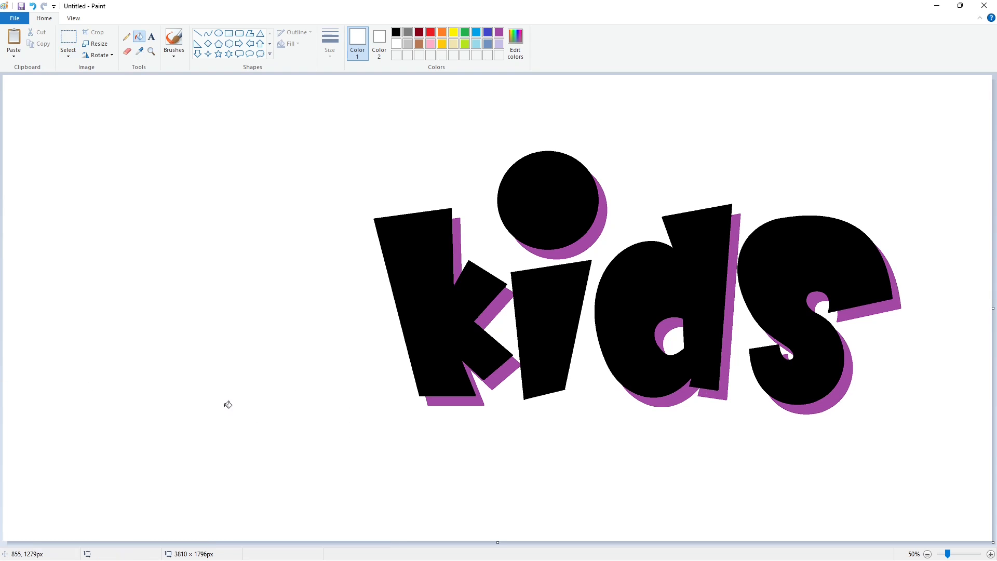
Paste the DeA letters in front of the k, level with its baseline, and nudge them slightly left to leave a narrow gap.
{"action": "key", "text": "ctrl+v"}
{"action": "left_click_drag", "start_coordinate": [192, 176], "coordinate": [229, 347]}
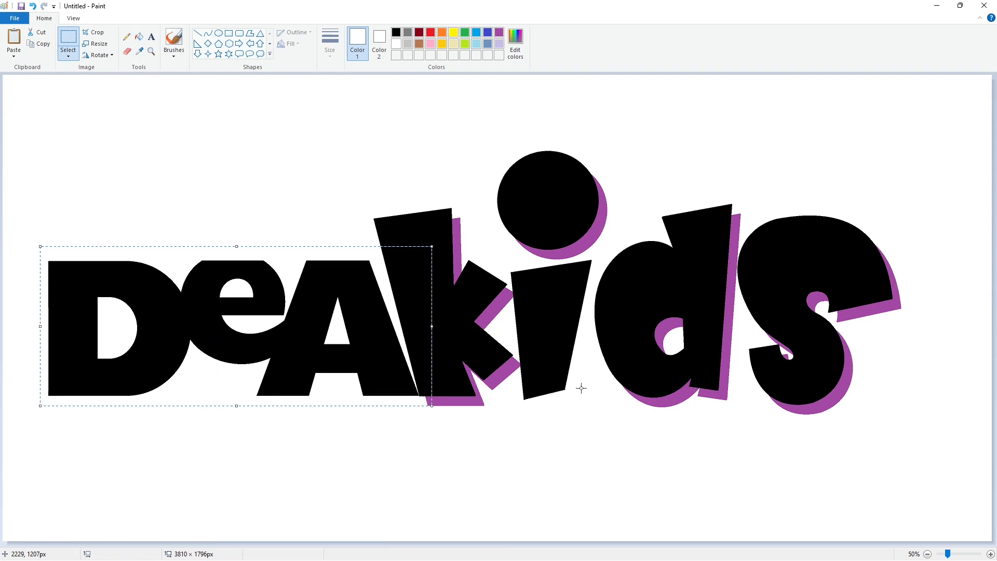
{"action": "key", "text": "Left"}
{"action": "key", "text": "Left"}
{"action": "key", "text": "Left"}
{"action": "key", "text": "Left"}
{"action": "key", "text": "Left"}
{"action": "key", "text": "Left"}
{"action": "key", "text": "Left"}
{"action": "key", "text": "Left"}
{"action": "key", "text": "Left"}
{"action": "key", "text": "Left"}
{"action": "key", "text": "Left"}
{"action": "key", "text": "Left"}
{"action": "key", "text": "Left"}
{"action": "key", "text": "Left"}
{"action": "key", "text": "Left"}
{"action": "key", "text": "Left"}
{"action": "key", "text": "Left"}
{"action": "key", "text": "Left"}
{"action": "key", "text": "Left"}
{"action": "key", "text": "Left"}
{"action": "left_click", "coordinate": [581, 478]}
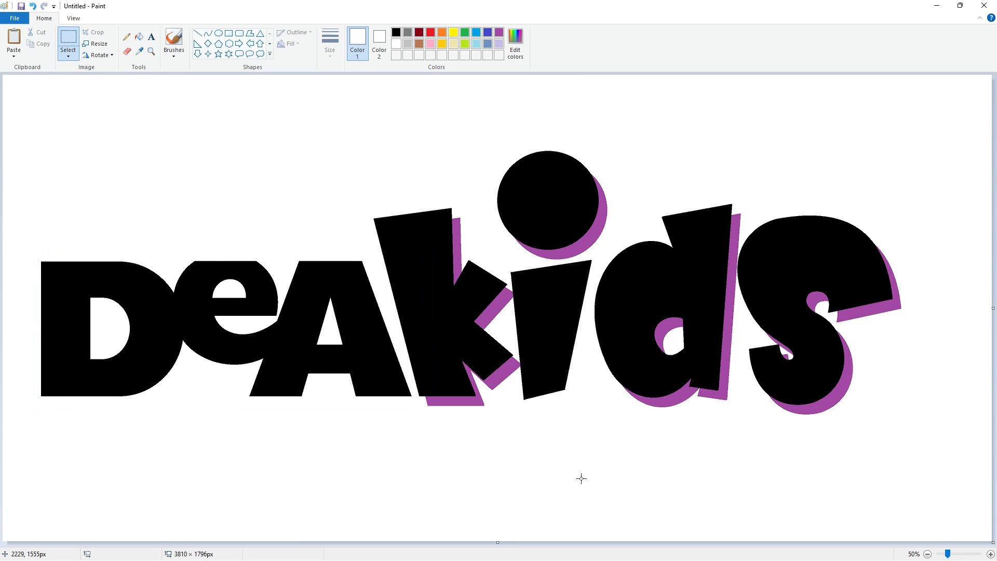
Fill the small purple remnant inside the lower curl of the s with white, and recolor DeA and the k's shadows dark red.
{"action": "left_click", "coordinate": [139, 36]}
{"action": "left_click", "coordinate": [788, 354]}
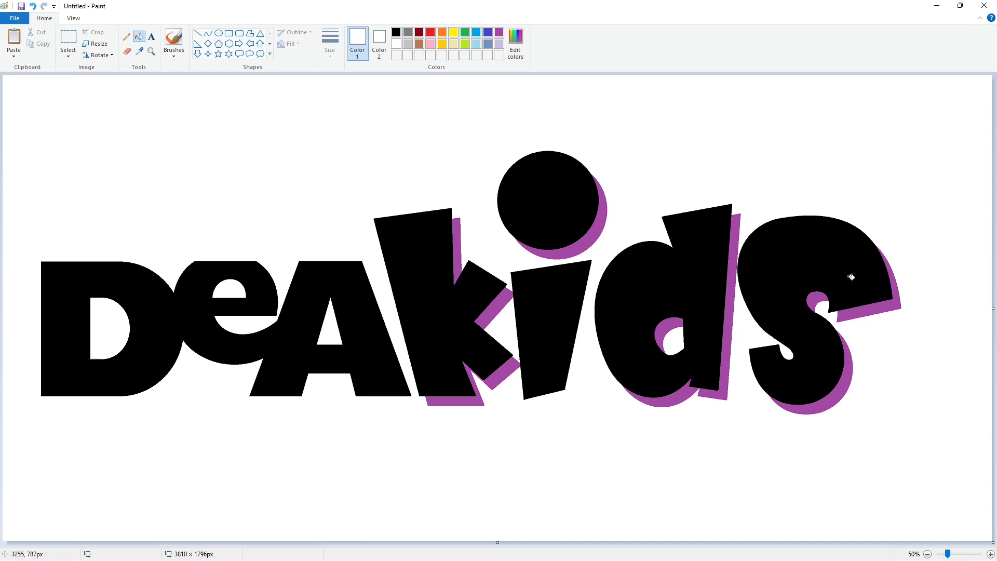
{"action": "left_click", "coordinate": [420, 32]}
{"action": "left_click", "coordinate": [165, 317]}
{"action": "left_click", "coordinate": [457, 253]}
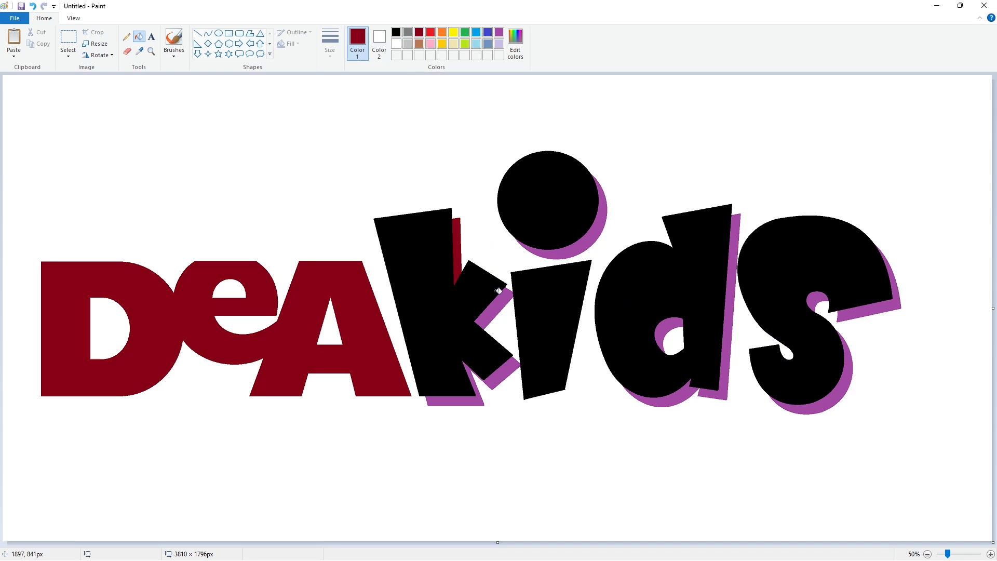
{"action": "left_click", "coordinate": [502, 297]}
{"action": "left_click", "coordinate": [472, 398]}
Recolor the purple shadows of the i's dot, the d and the s dark red.
{"action": "left_click", "coordinate": [576, 245]}
{"action": "left_click", "coordinate": [672, 330]}
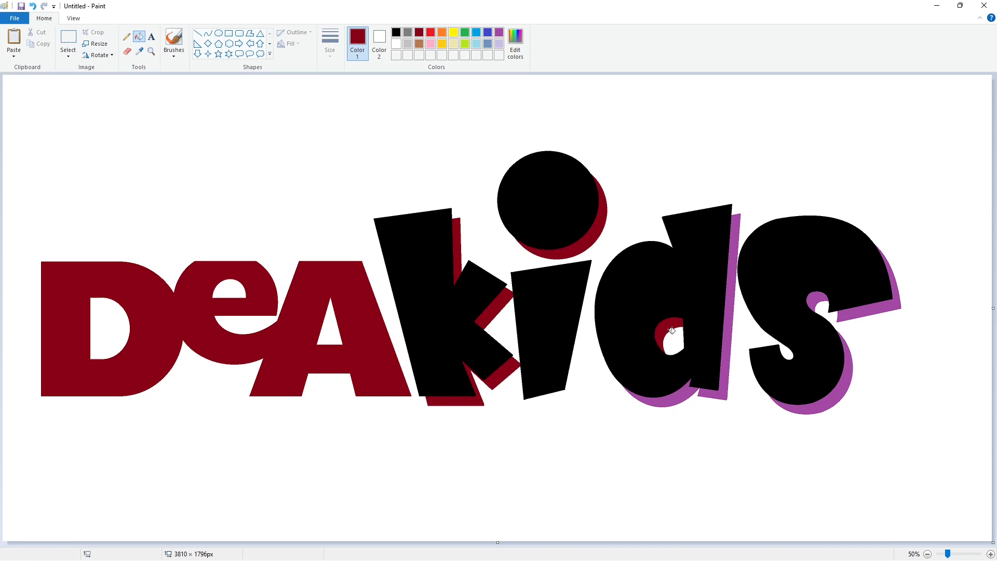
{"action": "left_click", "coordinate": [726, 344]}
{"action": "left_click", "coordinate": [693, 391]}
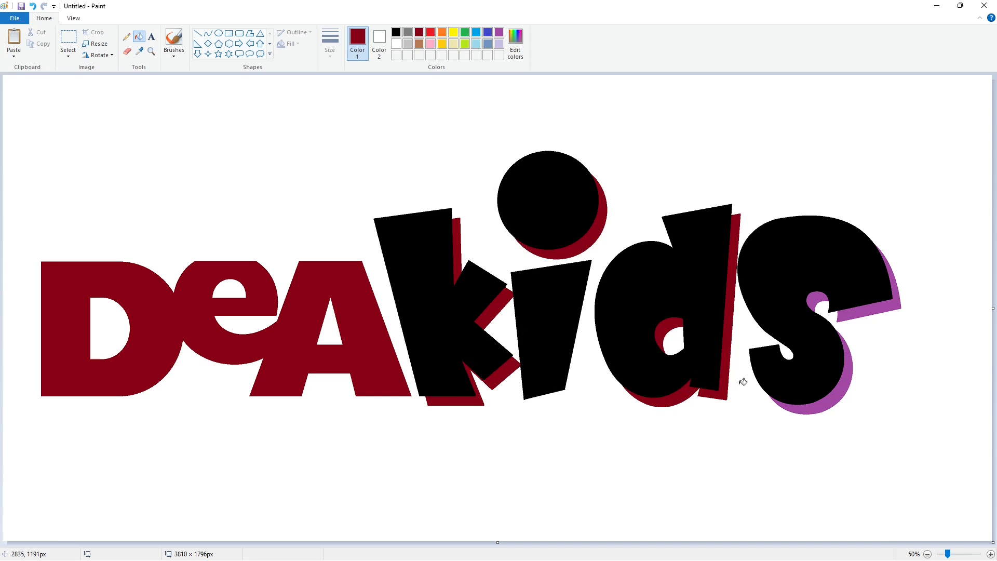
{"action": "left_click", "coordinate": [820, 408]}
{"action": "left_click", "coordinate": [816, 296]}
{"action": "left_click", "coordinate": [898, 303]}
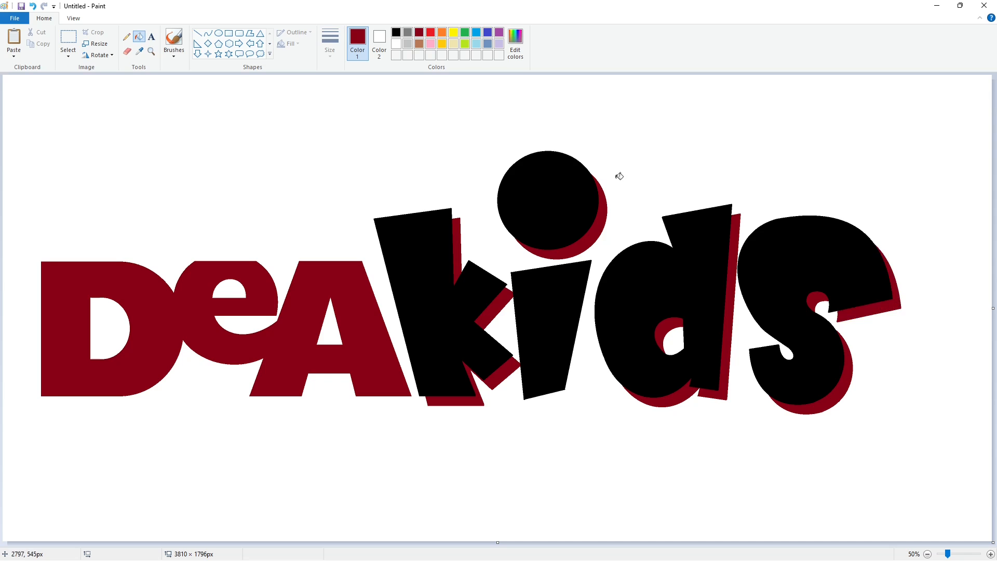
Fill the black faces of the kids letters, including the i's dot, with red.
{"action": "left_click", "coordinate": [431, 33]}
{"action": "left_click", "coordinate": [442, 240]}
{"action": "left_click", "coordinate": [521, 210]}
{"action": "left_click", "coordinate": [542, 318]}
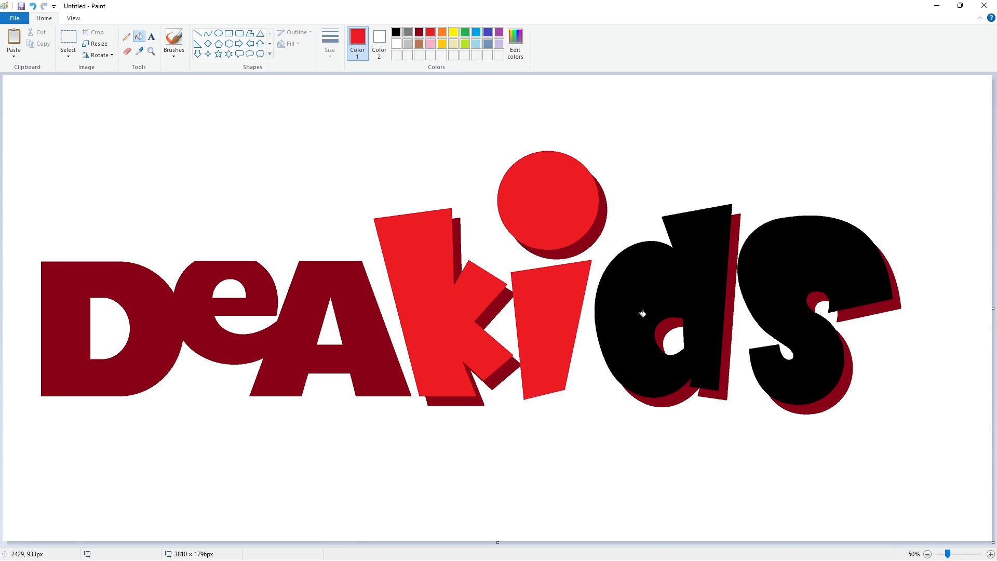
{"action": "left_click", "coordinate": [652, 311]}
{"action": "left_click", "coordinate": [767, 282]}
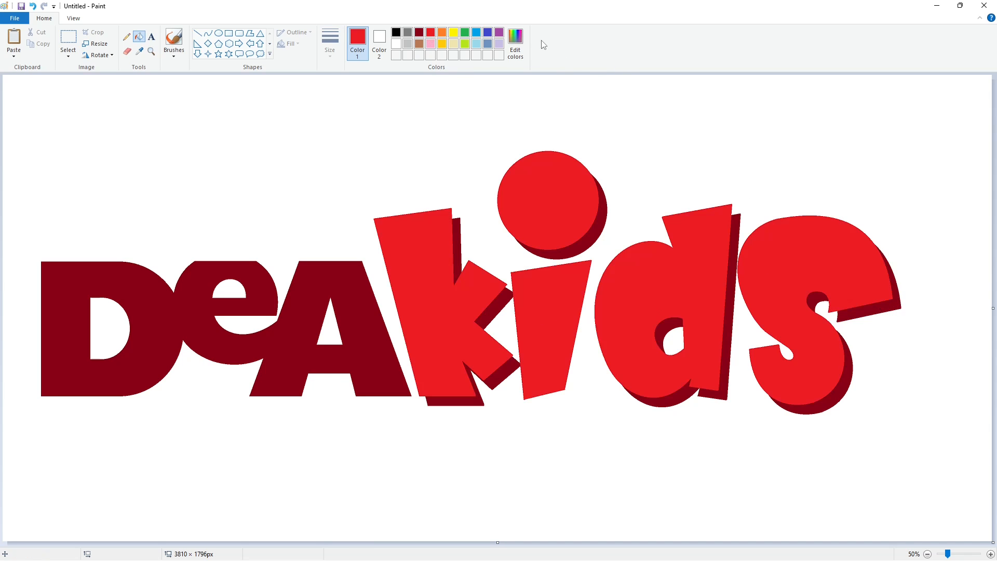